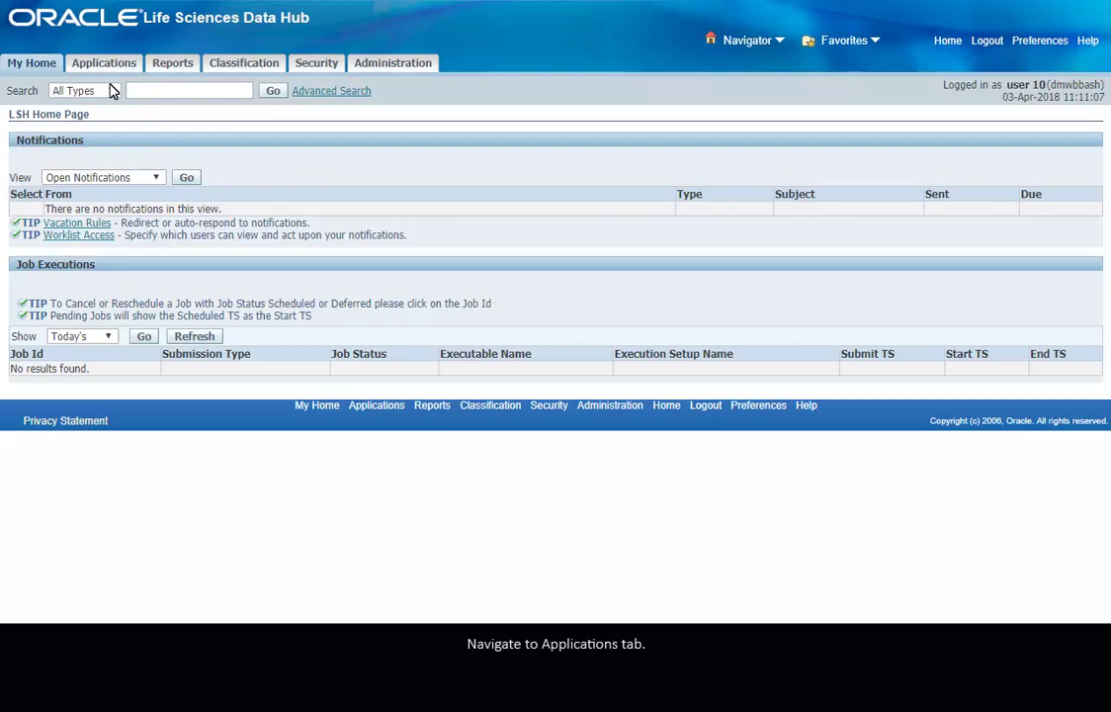
- Go from Maintain Domains to DMW_DOMAIN's DMW_UTILS library and pick Program to create
{"action": "left_click", "coordinate": [111, 69]}
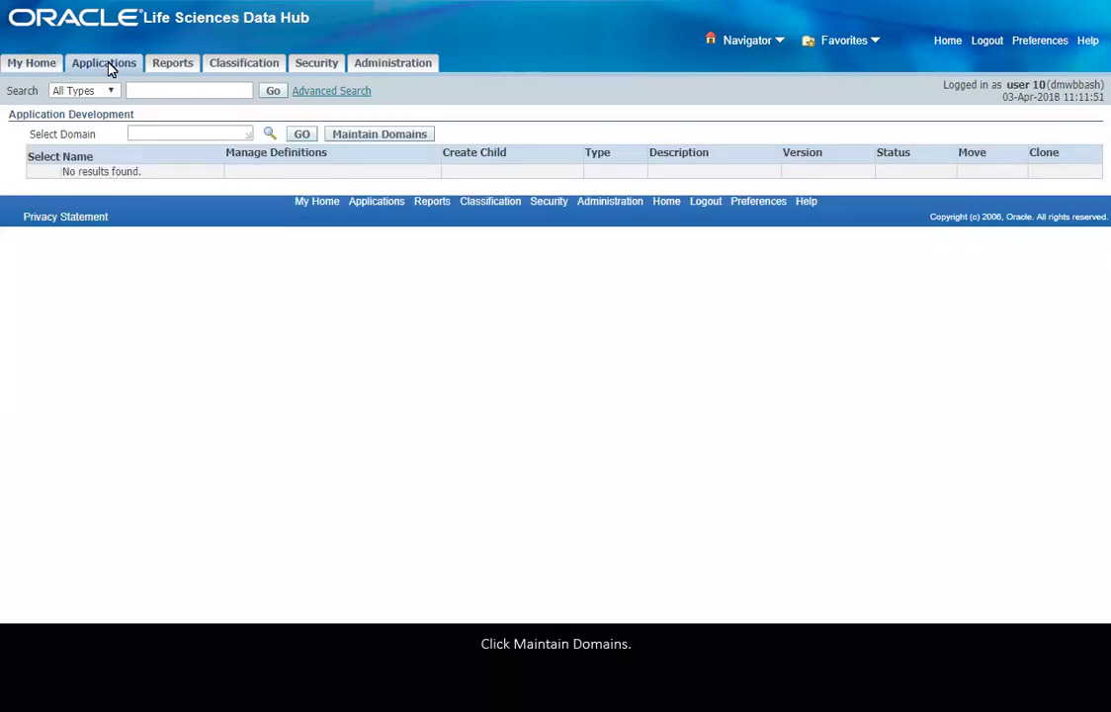
{"action": "left_click", "coordinate": [385, 136]}
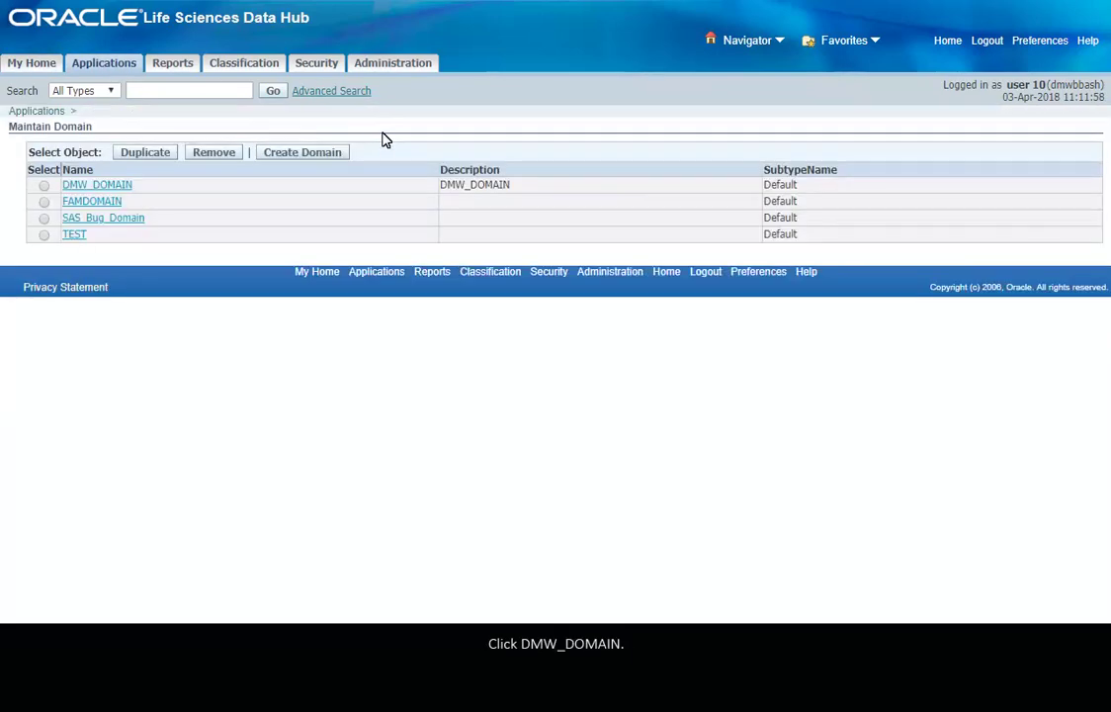
{"action": "left_click", "coordinate": [98, 186]}
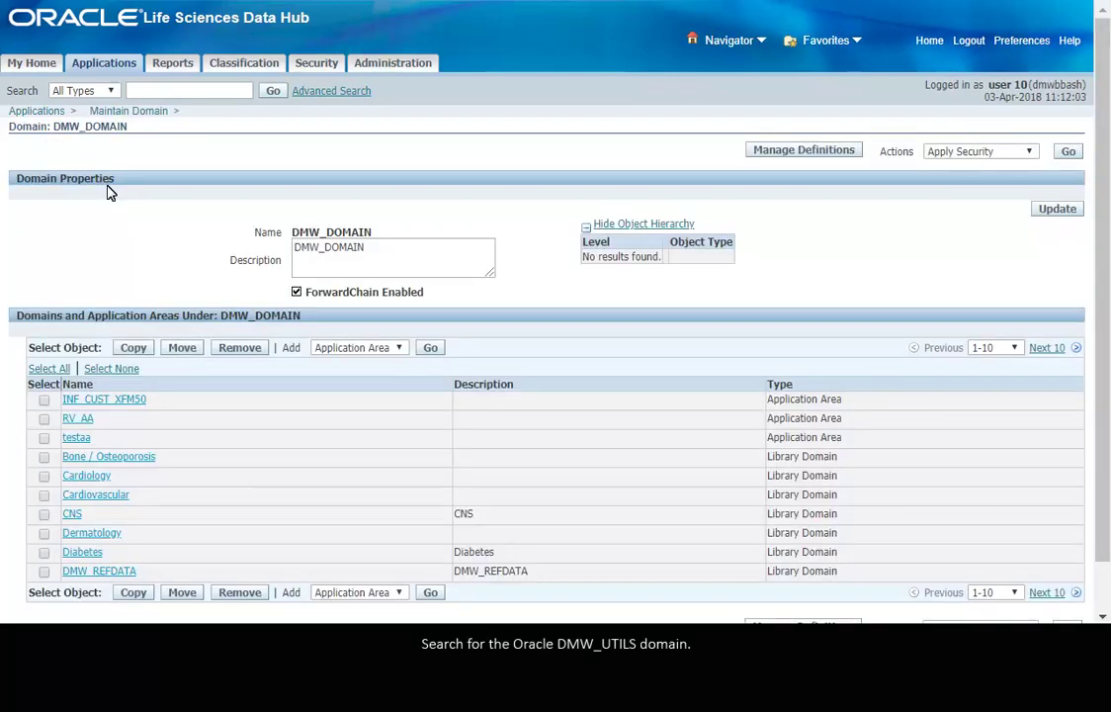
{"action": "left_click", "coordinate": [1046, 348]}
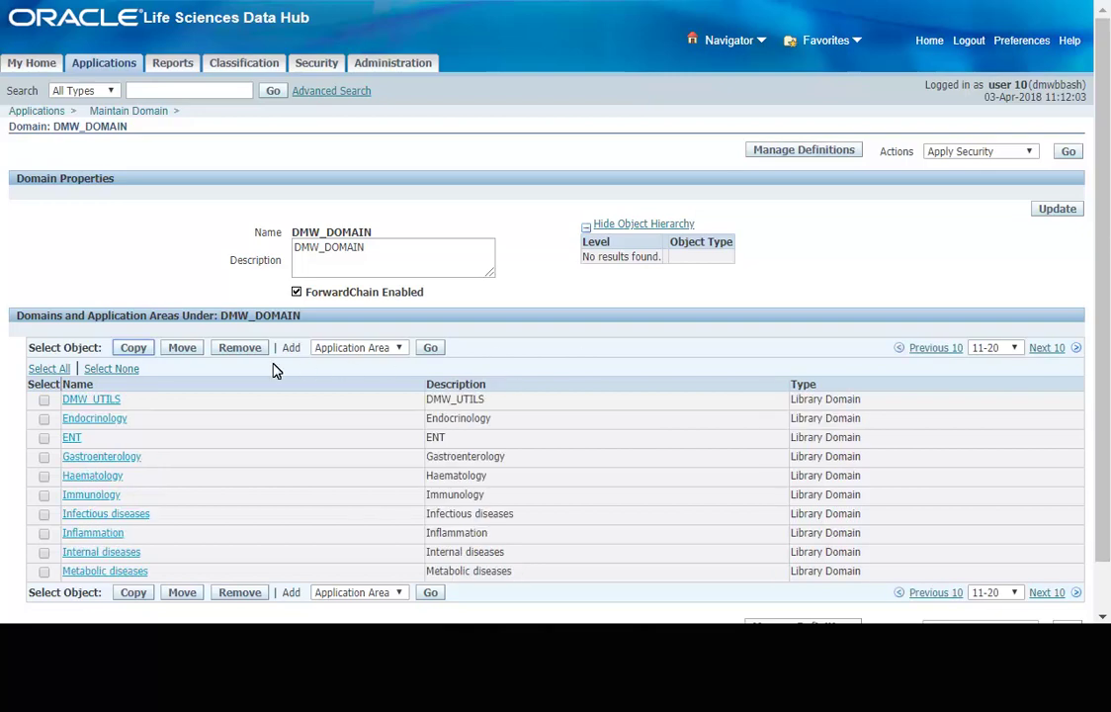
{"action": "left_click", "coordinate": [107, 401]}
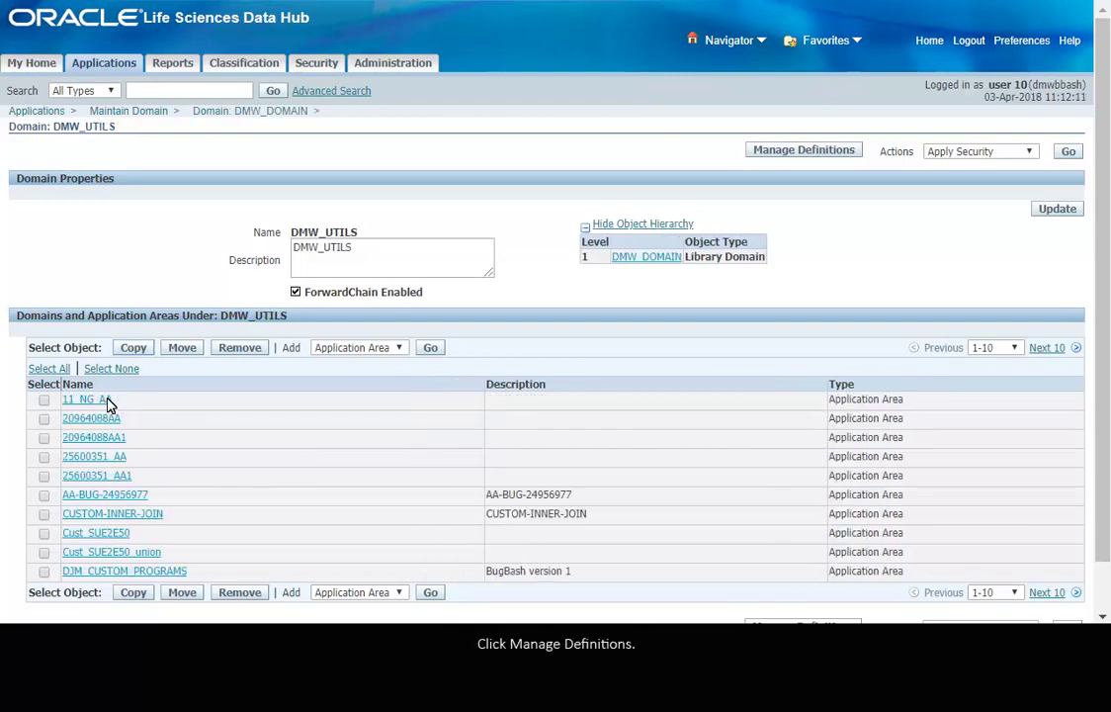
{"action": "left_click", "coordinate": [796, 154]}
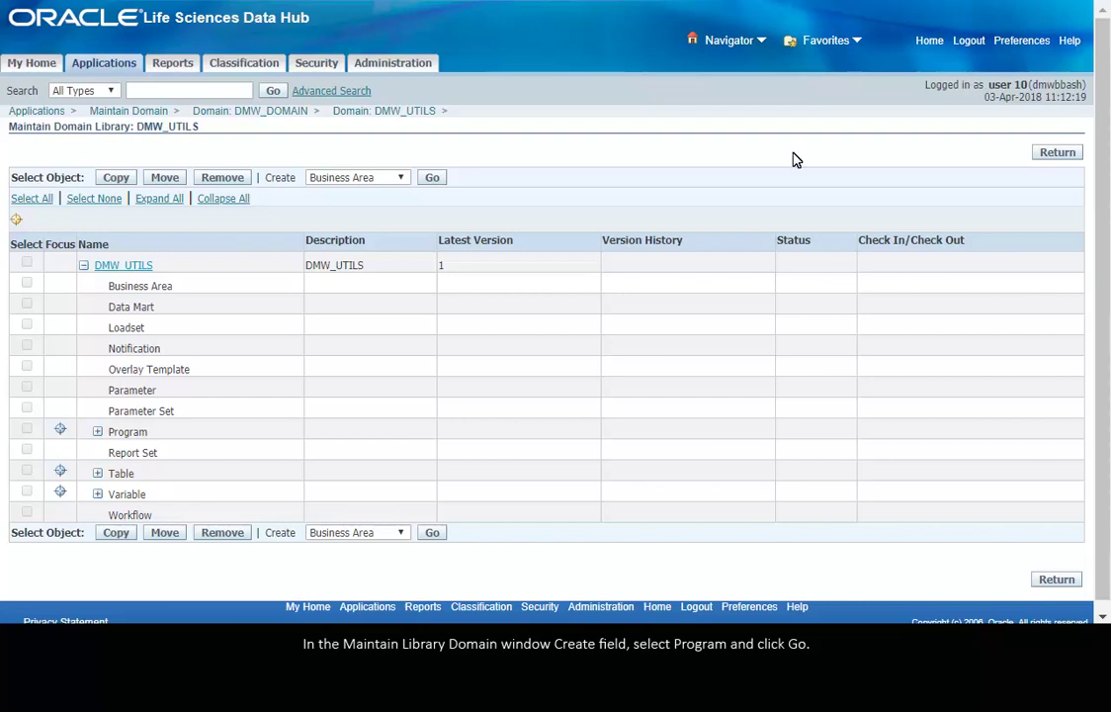
{"action": "left_click", "coordinate": [402, 180]}
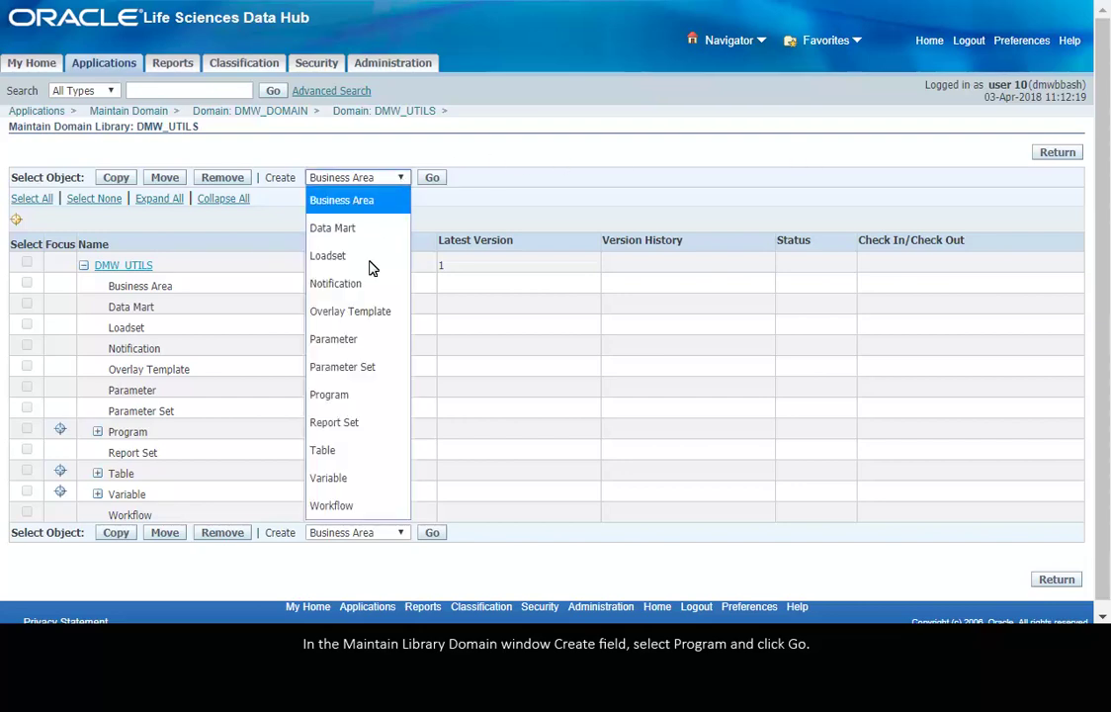
{"action": "left_click", "coordinate": [366, 395]}
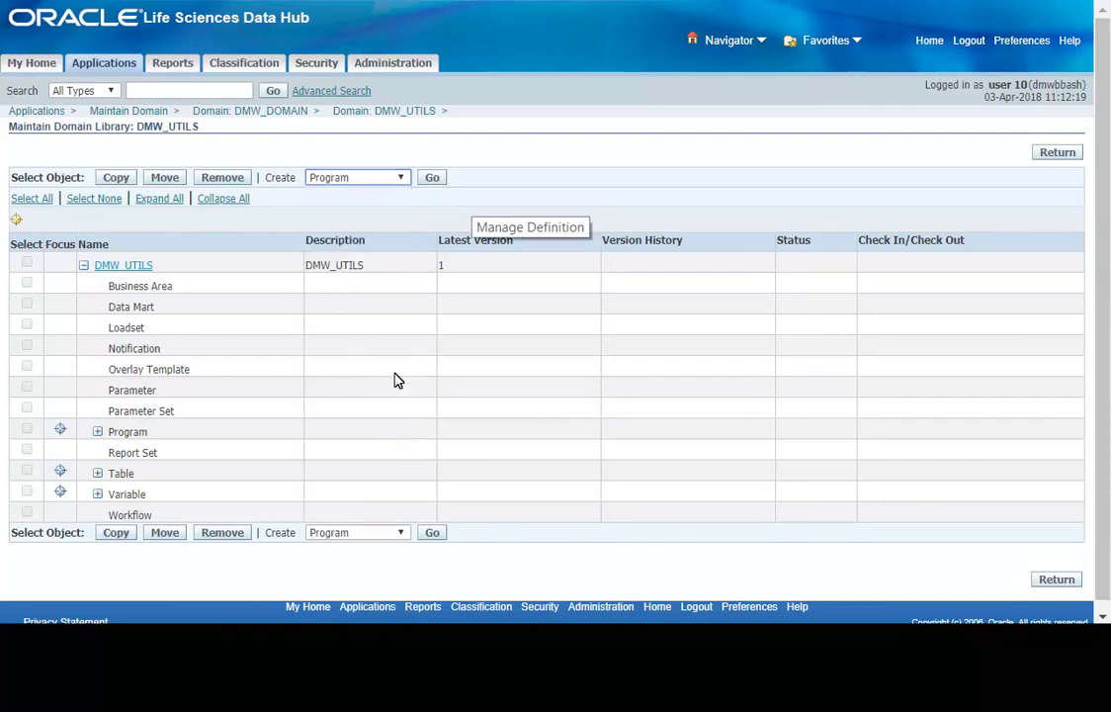
- Define a new program named SVPopulate3 with Program Type PLSQL and apply it
{"action": "left_click", "coordinate": [433, 183]}
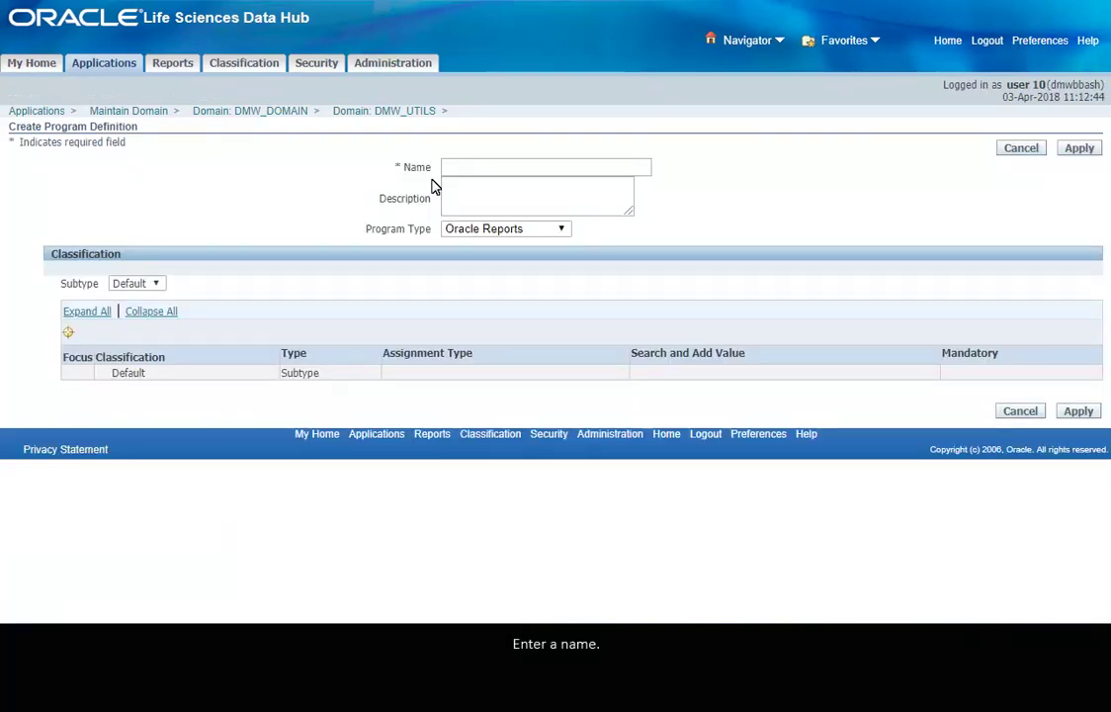
{"action": "left_click", "coordinate": [554, 171]}
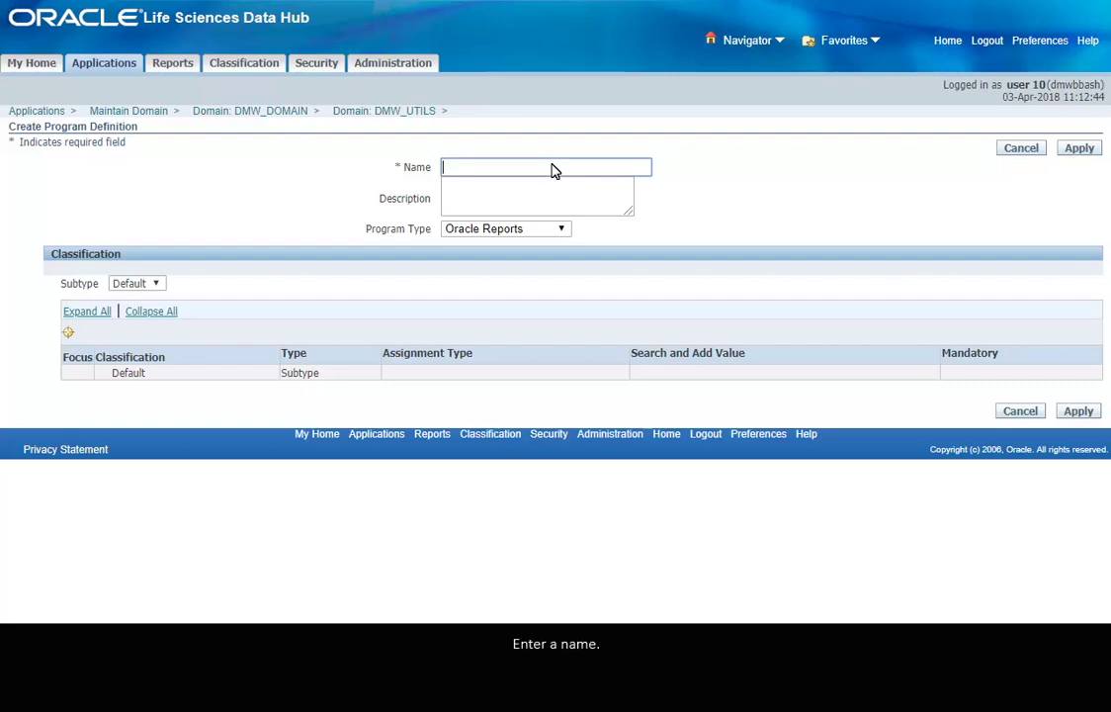
{"action": "type", "text": "SVPopulate3"}
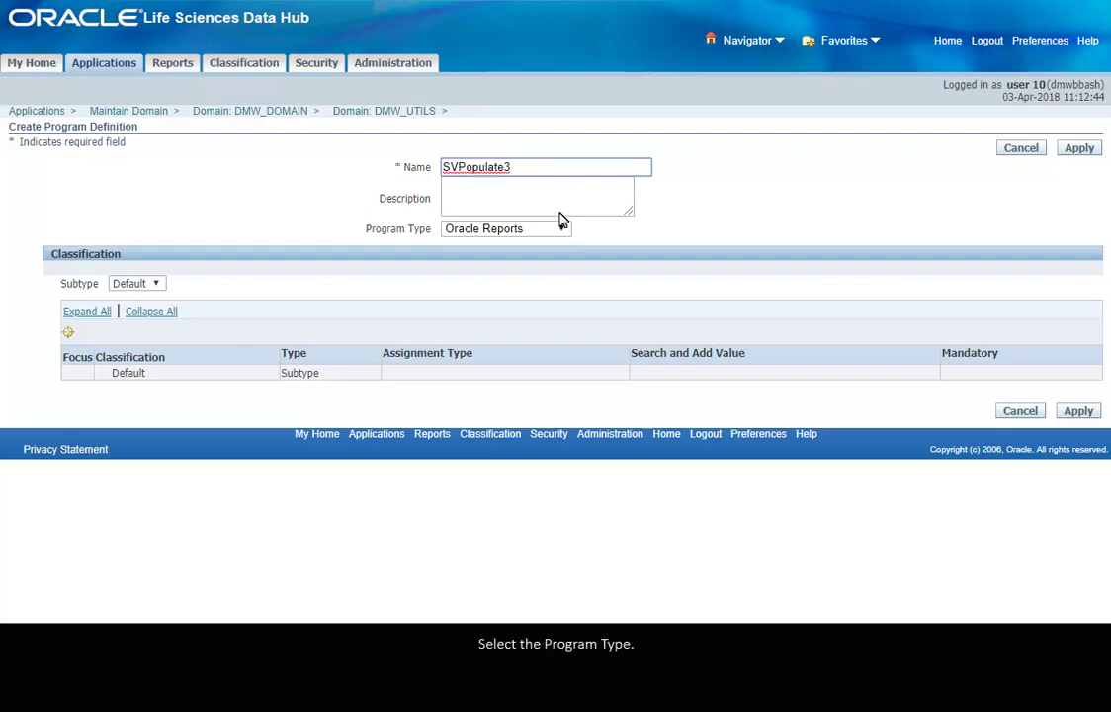
{"action": "left_click", "coordinate": [560, 229]}
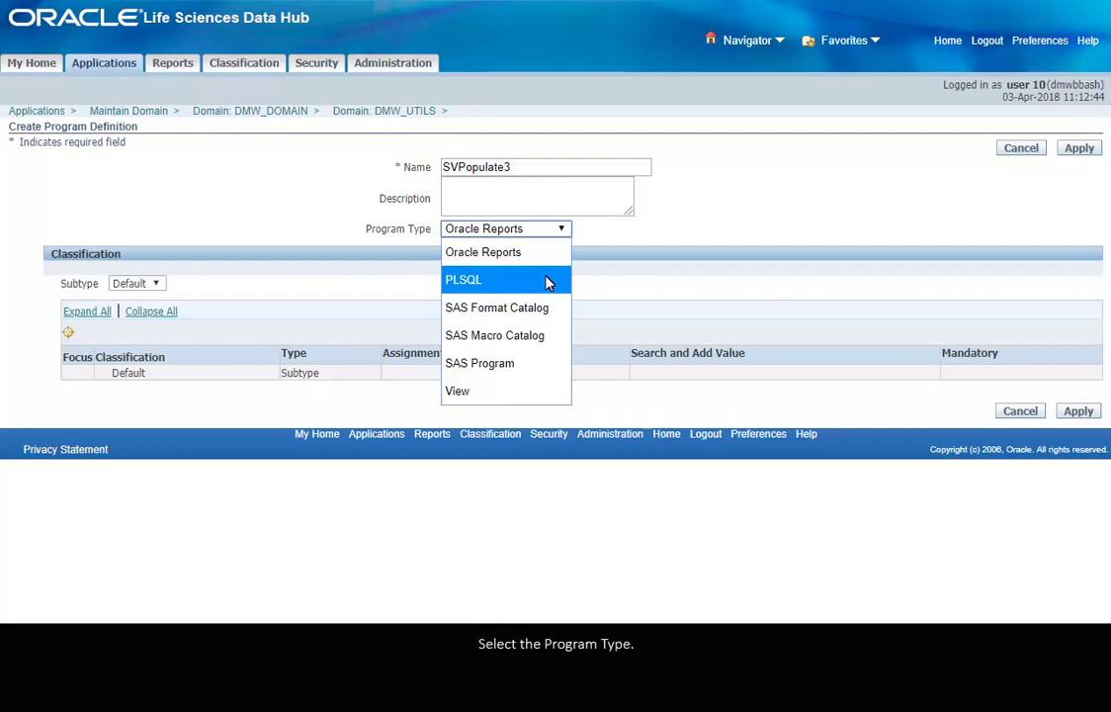
{"action": "left_click", "coordinate": [548, 283]}
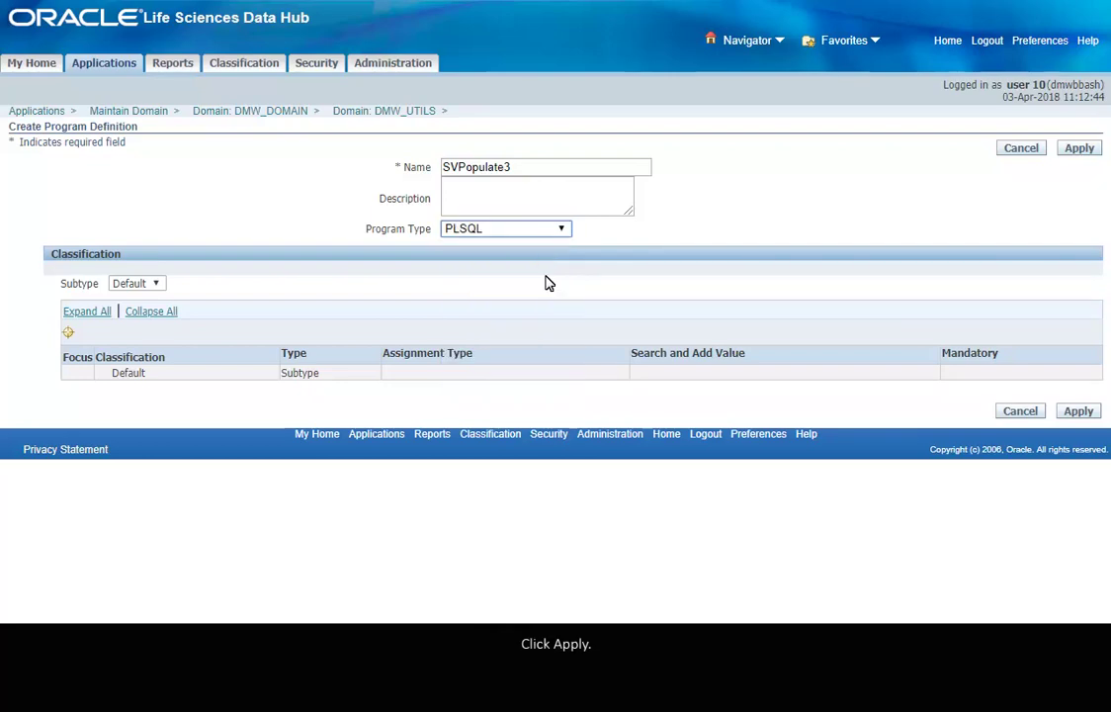
{"action": "left_click", "coordinate": [1079, 149]}
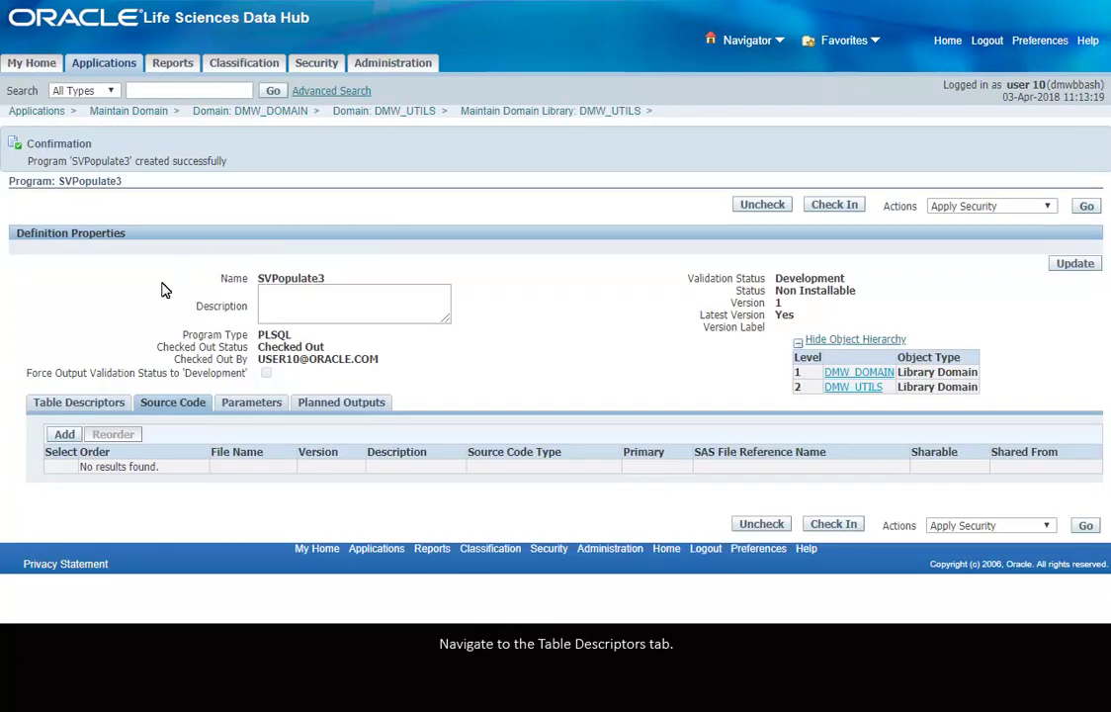
- Start a target table descriptor and search sources in the DM-CARDIO1 domain (%DM-C%)
{"action": "left_click", "coordinate": [92, 405]}
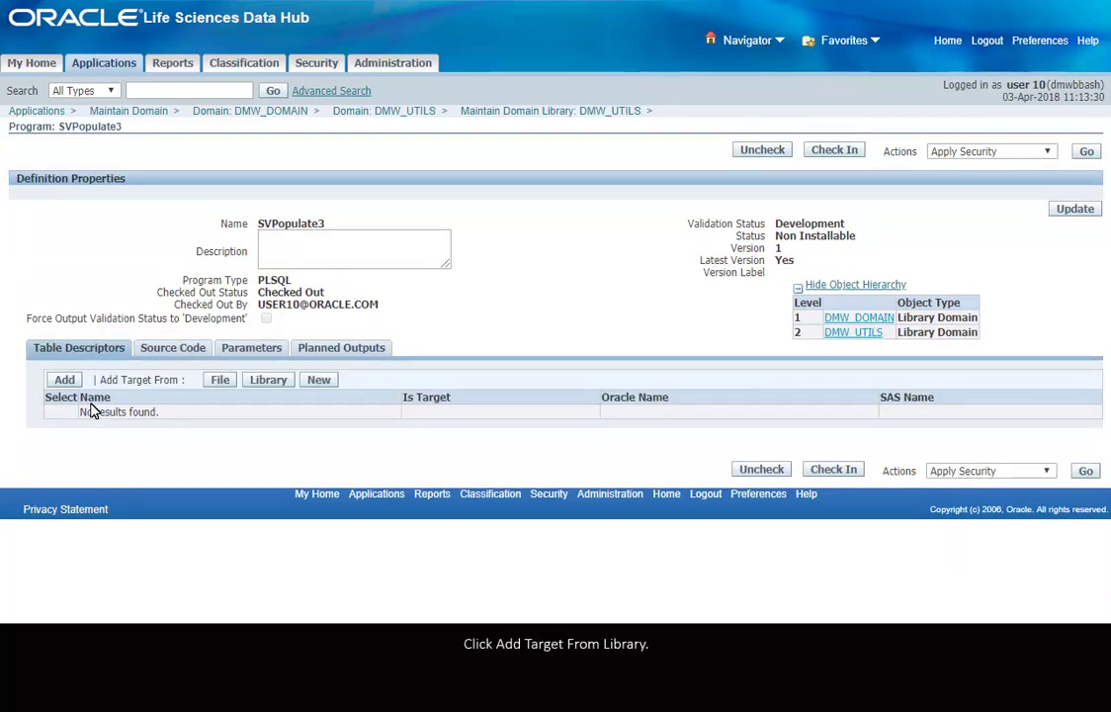
{"action": "left_click", "coordinate": [268, 380]}
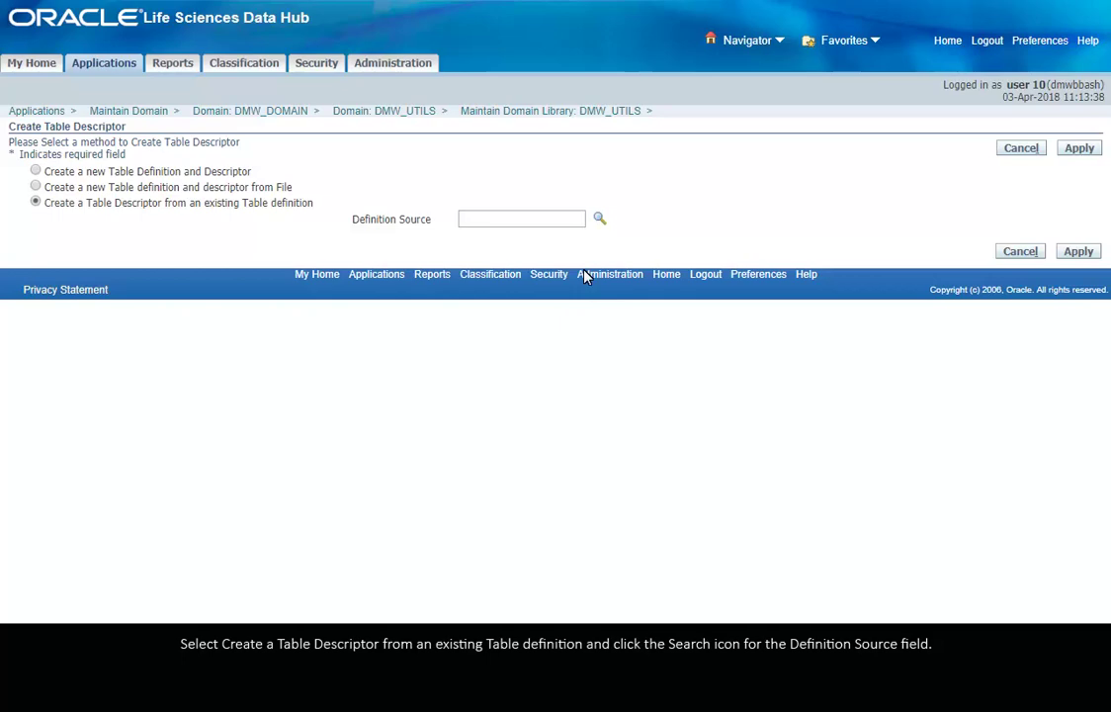
{"action": "left_click", "coordinate": [597, 219]}
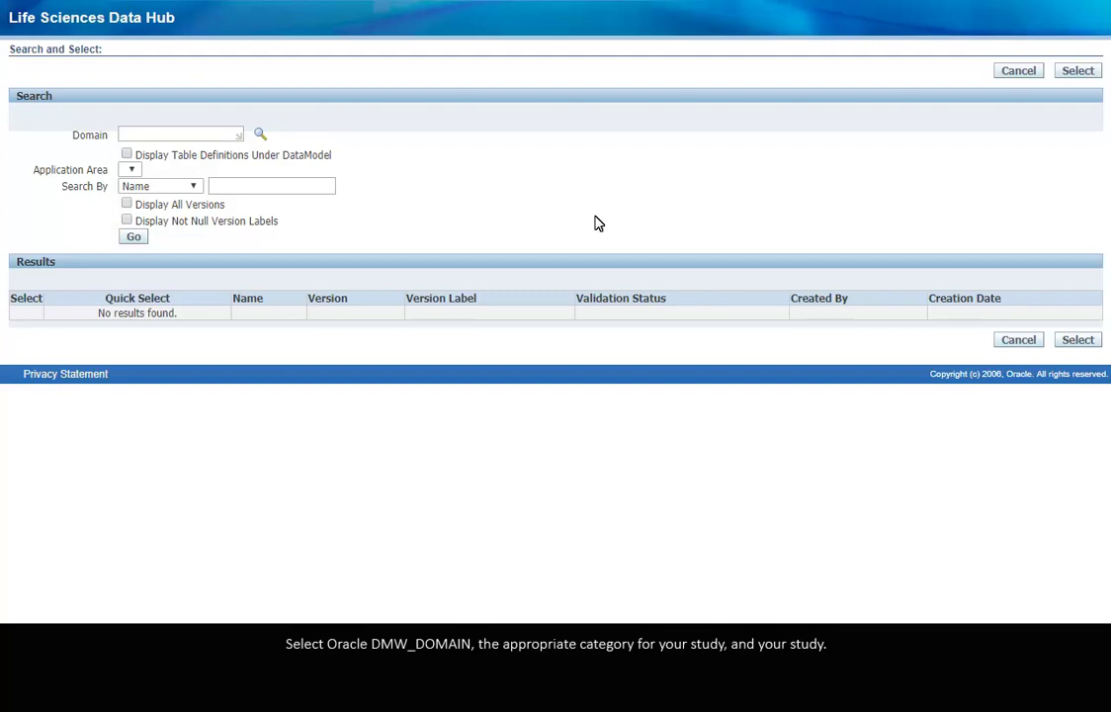
{"action": "left_click", "coordinate": [259, 137]}
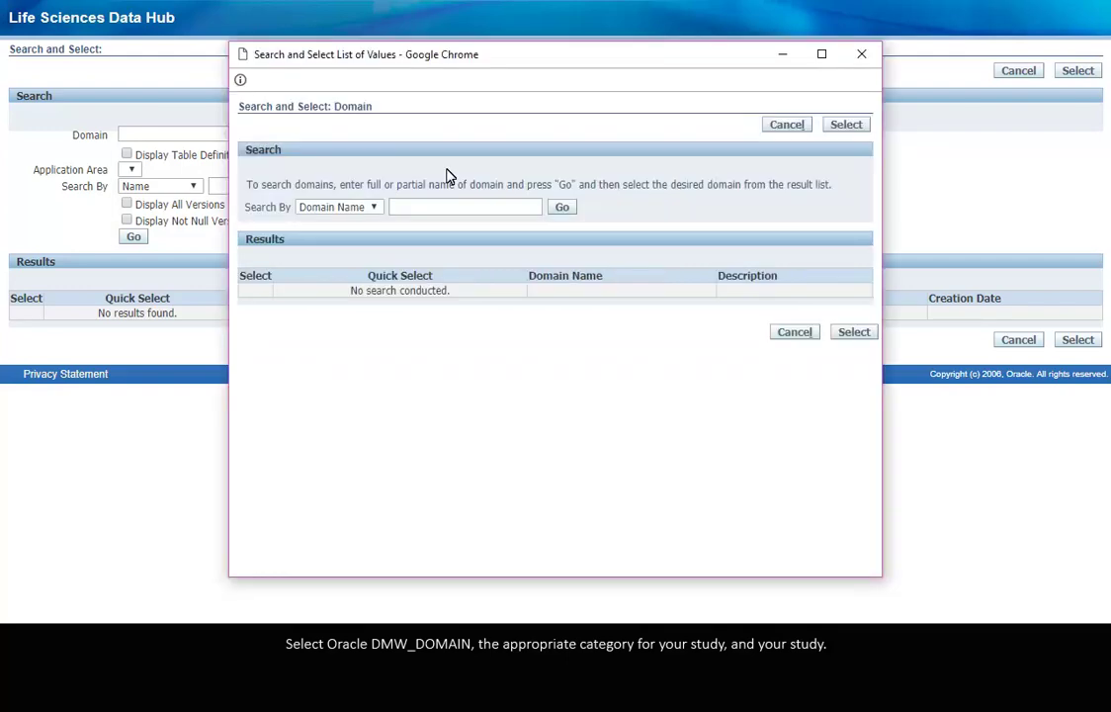
{"action": "left_click", "coordinate": [465, 209]}
{"action": "type", "text": "%DM-C%"}
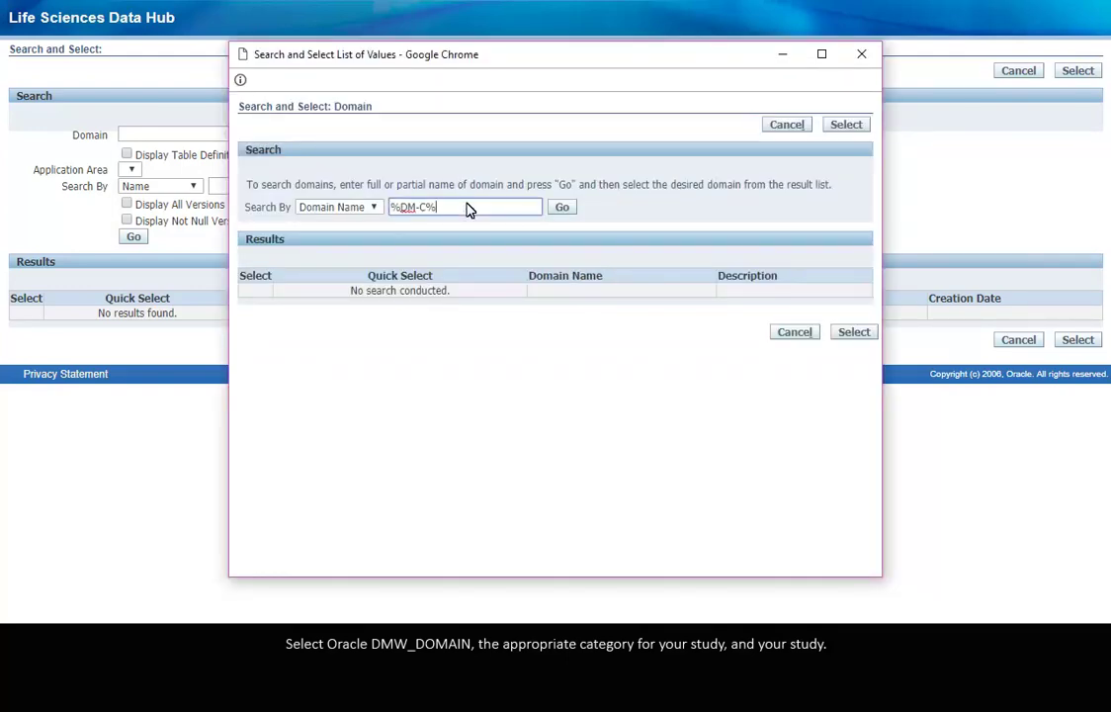
{"action": "key", "text": "Return"}
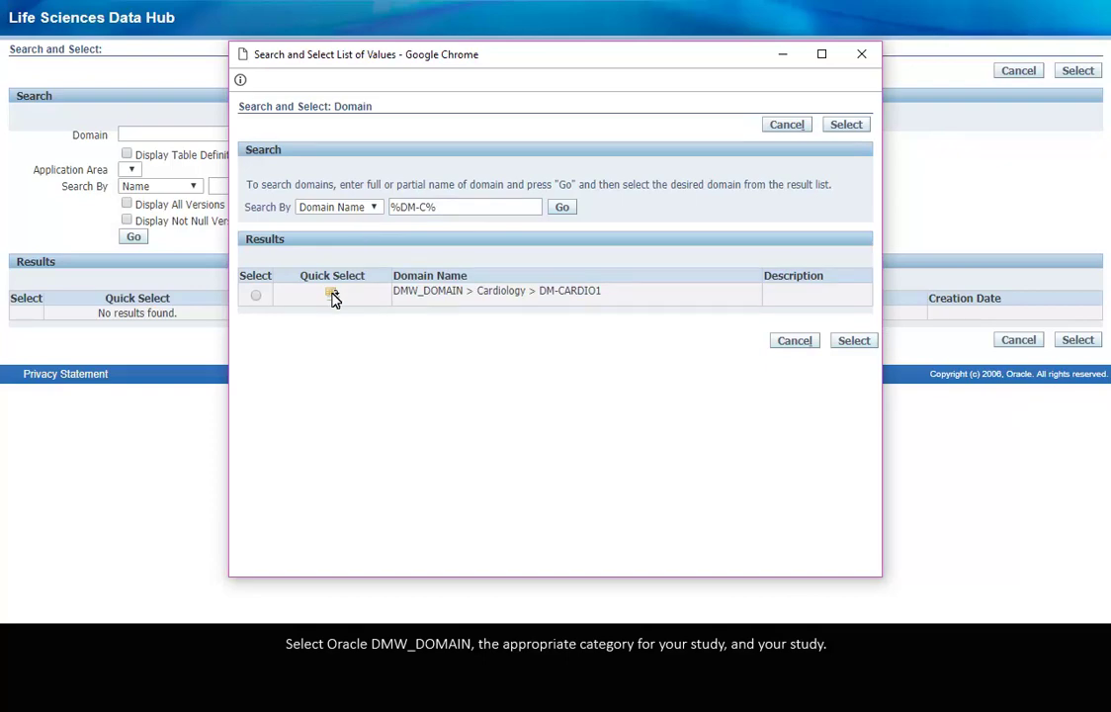
{"action": "left_click", "coordinate": [332, 295]}
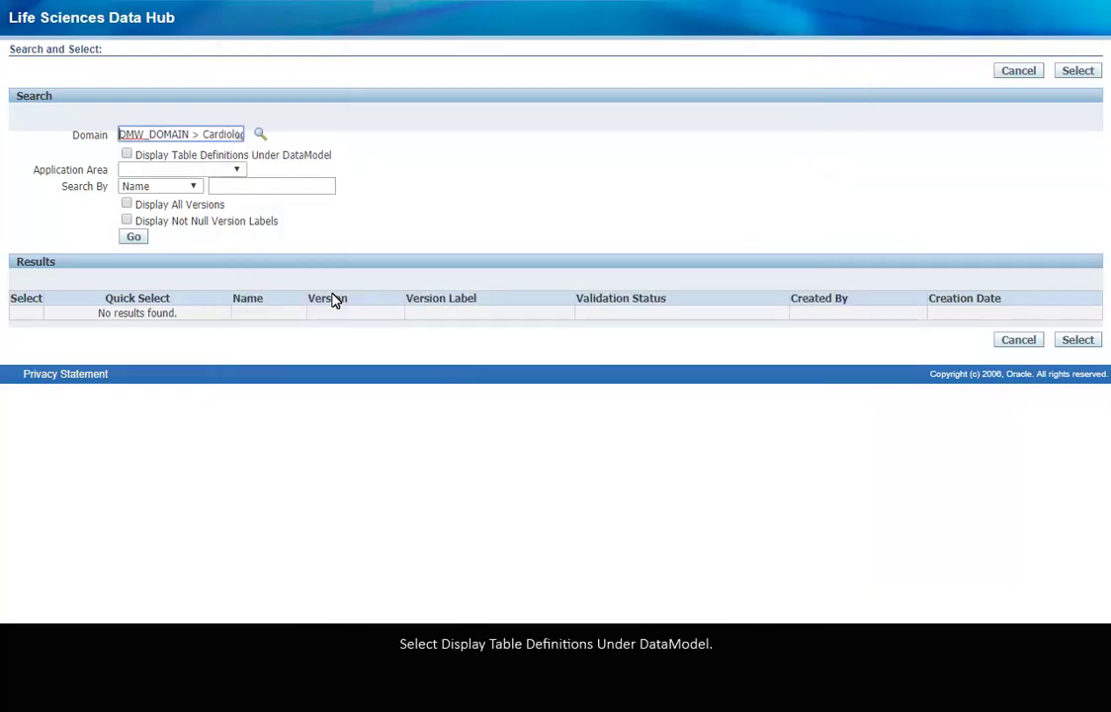
- List table definitions in the 50 - SubjectVisit data model
{"action": "left_click", "coordinate": [126, 155]}
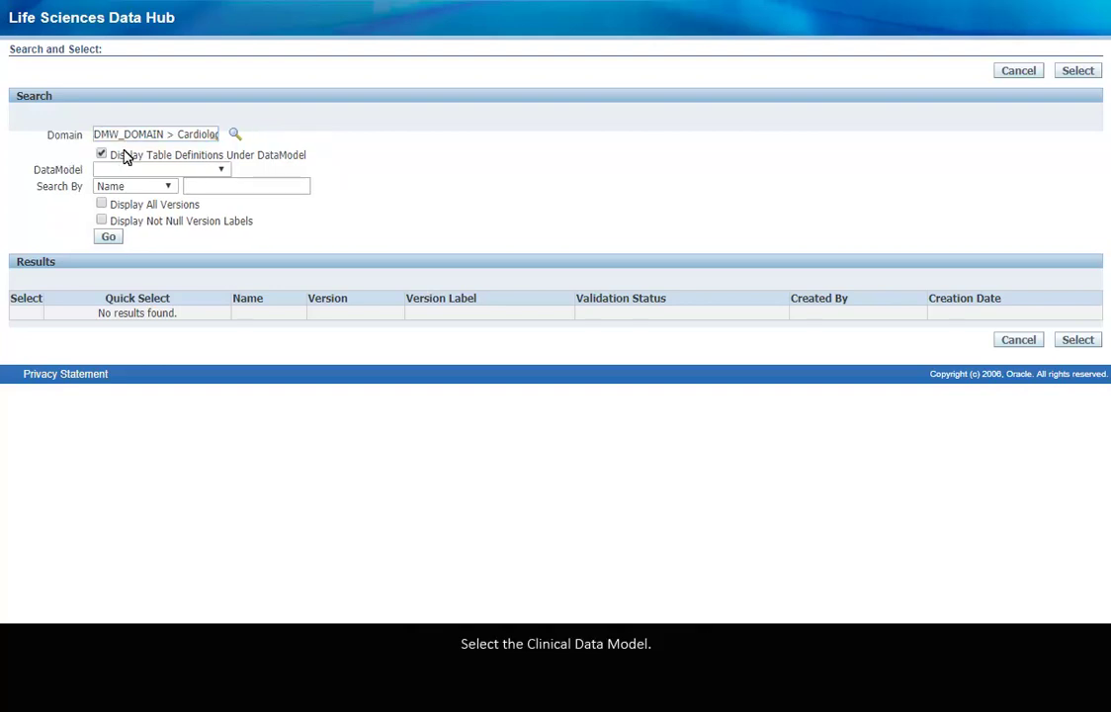
{"action": "left_click", "coordinate": [223, 173]}
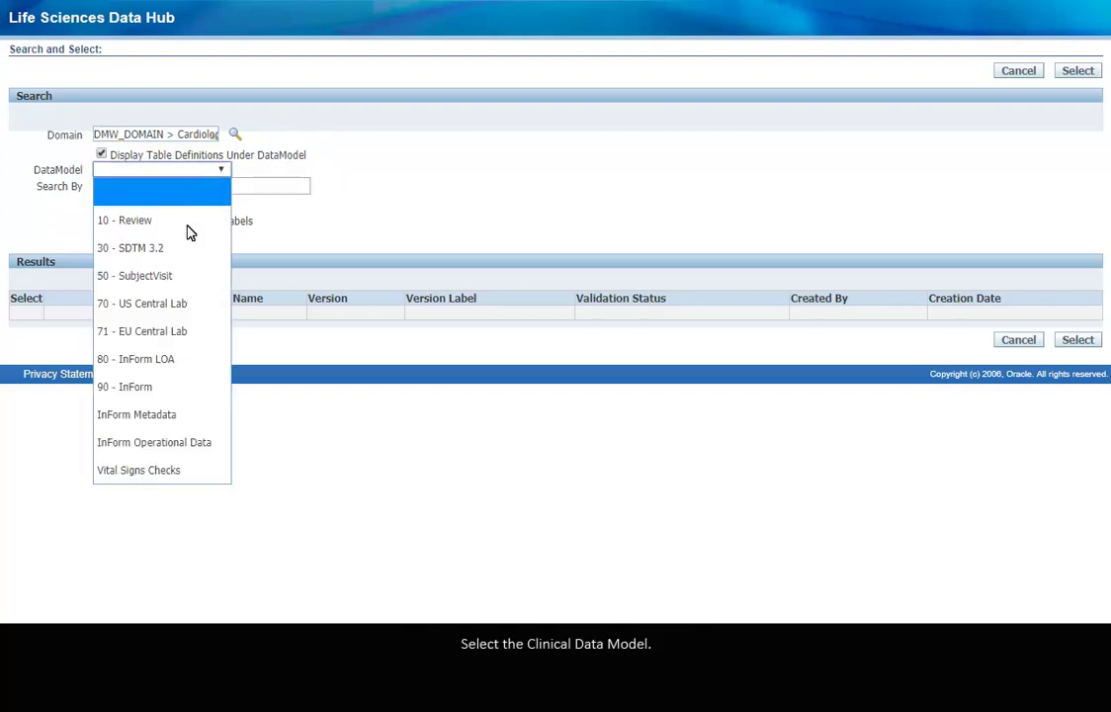
{"action": "left_click", "coordinate": [188, 277]}
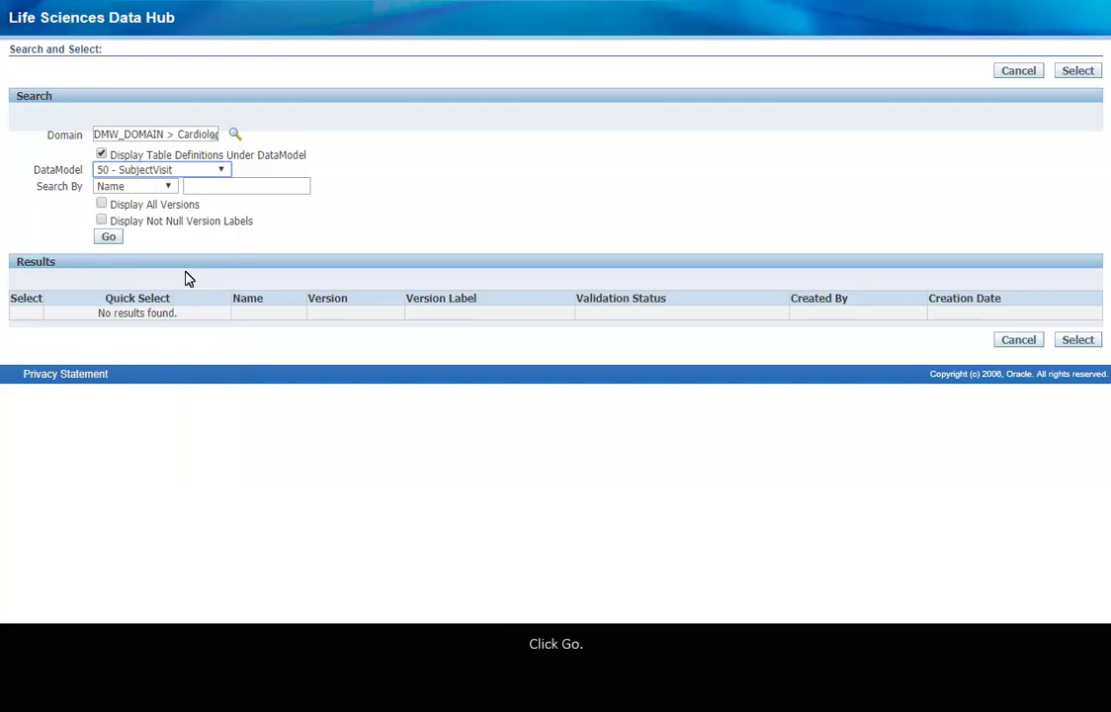
{"action": "left_click", "coordinate": [108, 239]}
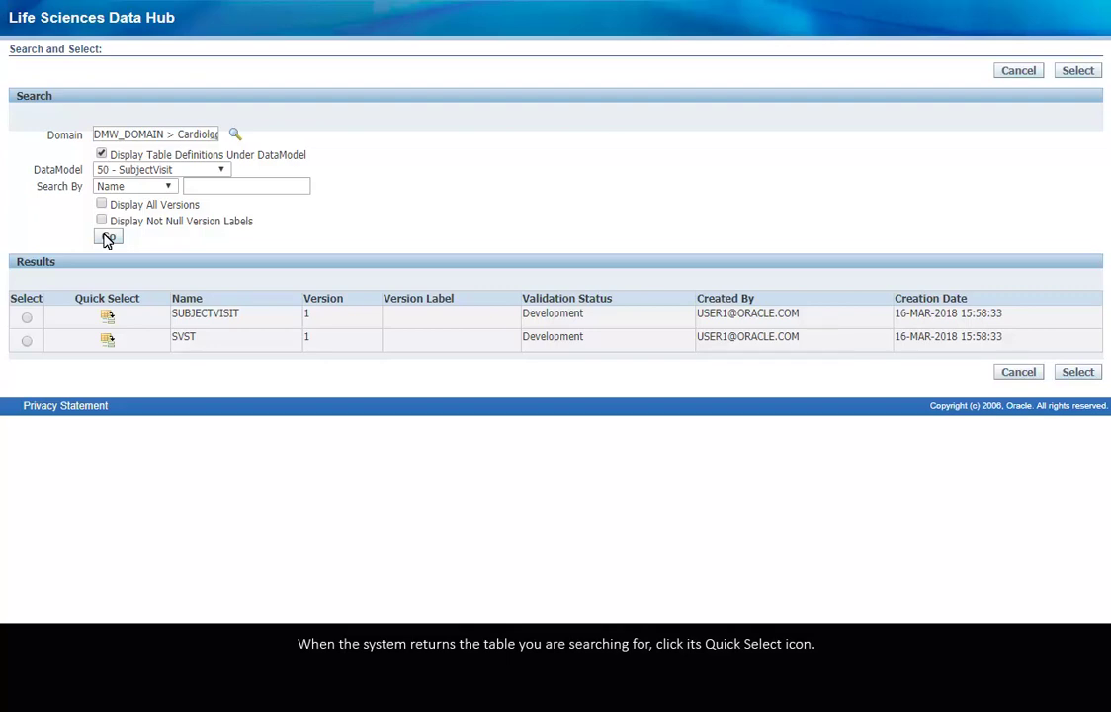
- Create the SUBJECTVISIT table descriptor and return to SVPopulate3
{"action": "left_click", "coordinate": [109, 317]}
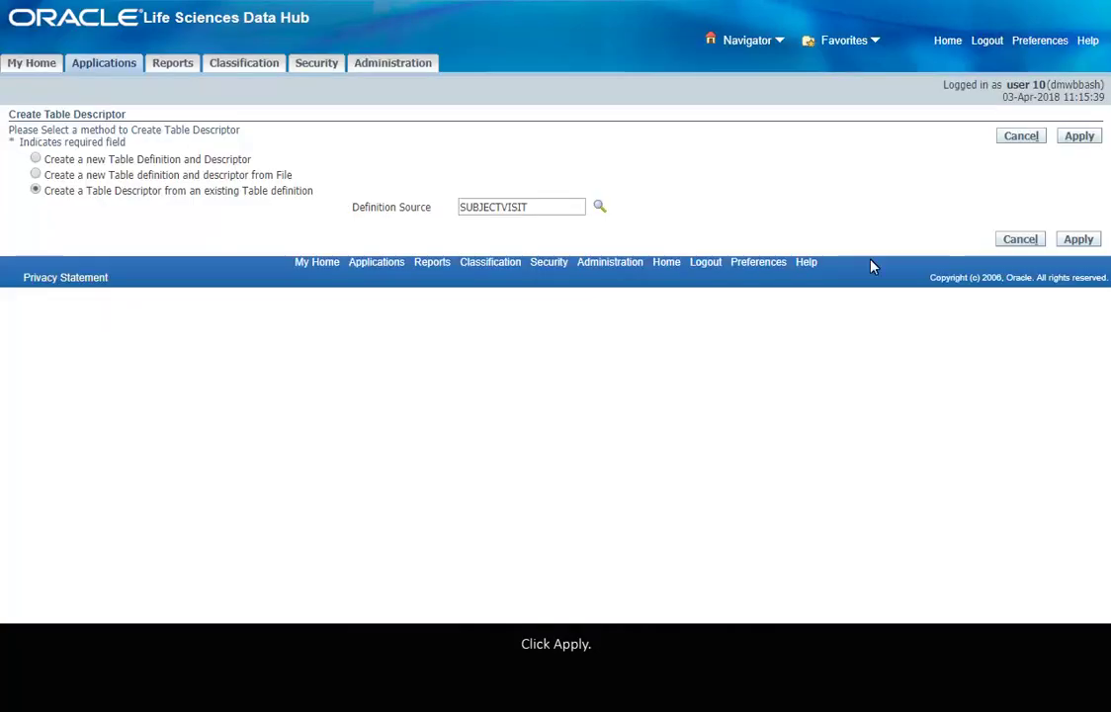
{"action": "left_click", "coordinate": [1079, 136]}
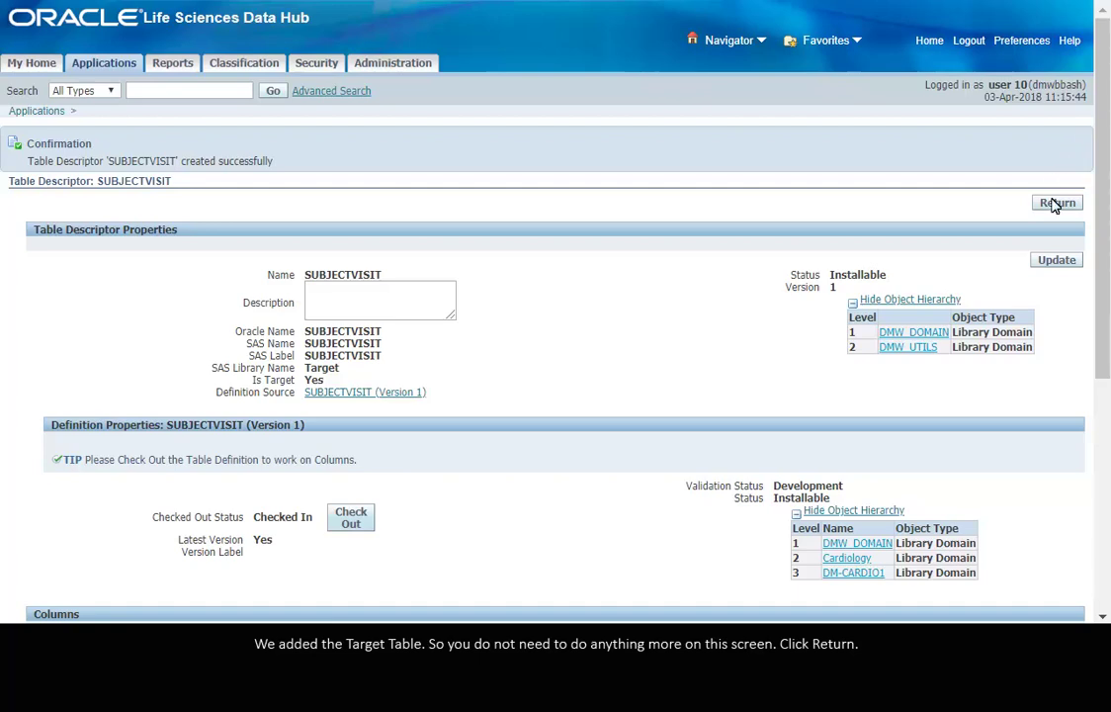
{"action": "left_click", "coordinate": [1055, 204]}
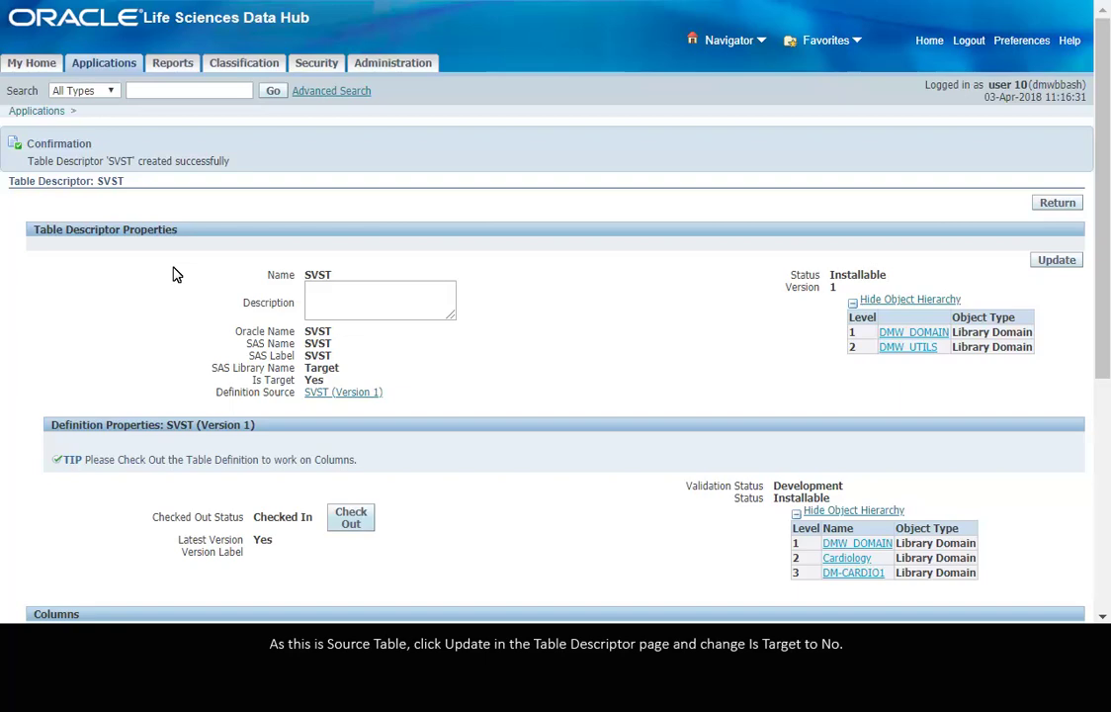
- Set the SVST descriptor's Is Target to No and return to the program
{"action": "left_click", "coordinate": [1057, 259]}
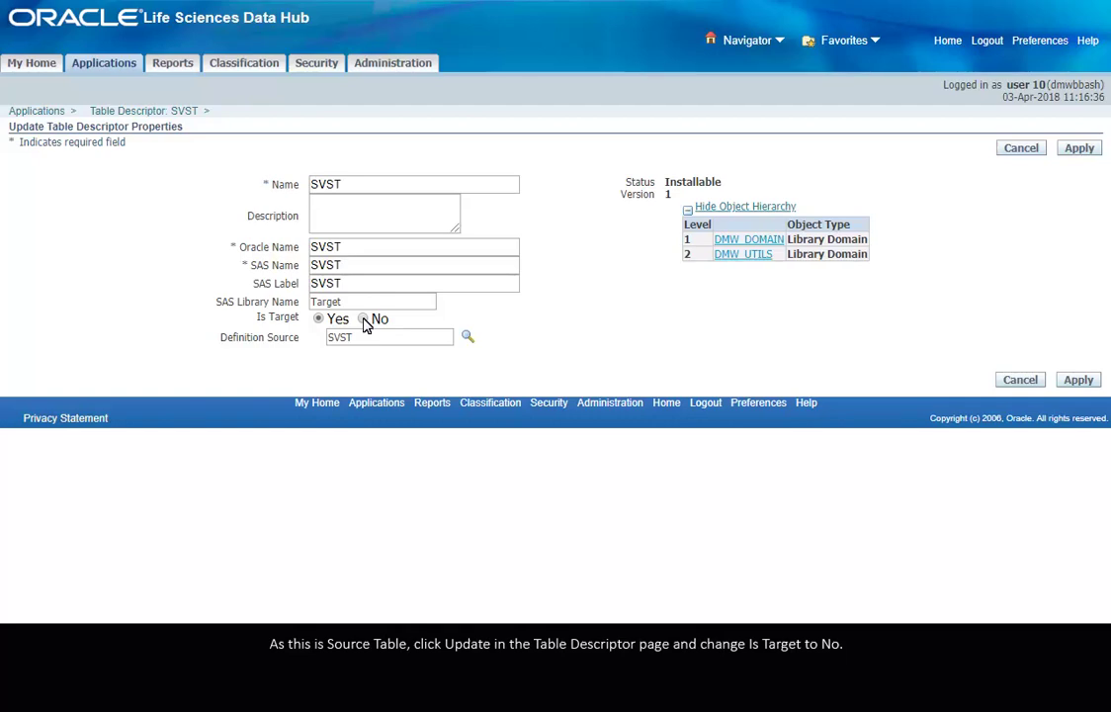
{"action": "left_click", "coordinate": [364, 320]}
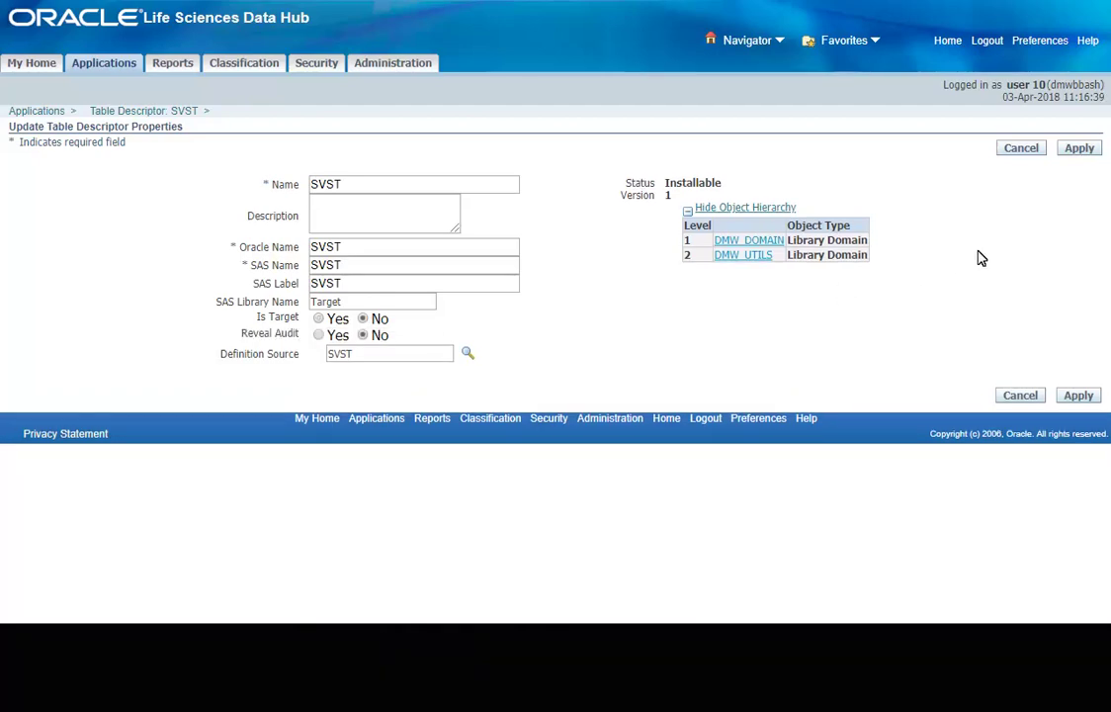
{"action": "left_click", "coordinate": [1078, 150]}
{"action": "left_click", "coordinate": [1058, 204]}
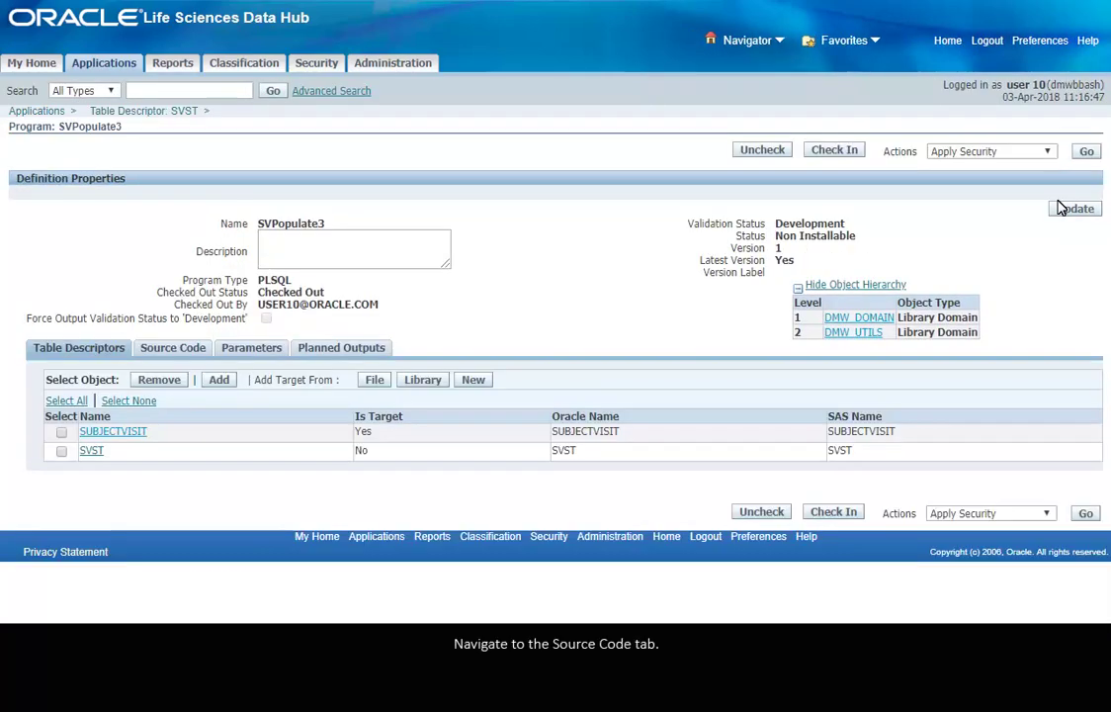
- Create a new source code definition named PopulateSV3
{"action": "left_click", "coordinate": [195, 351]}
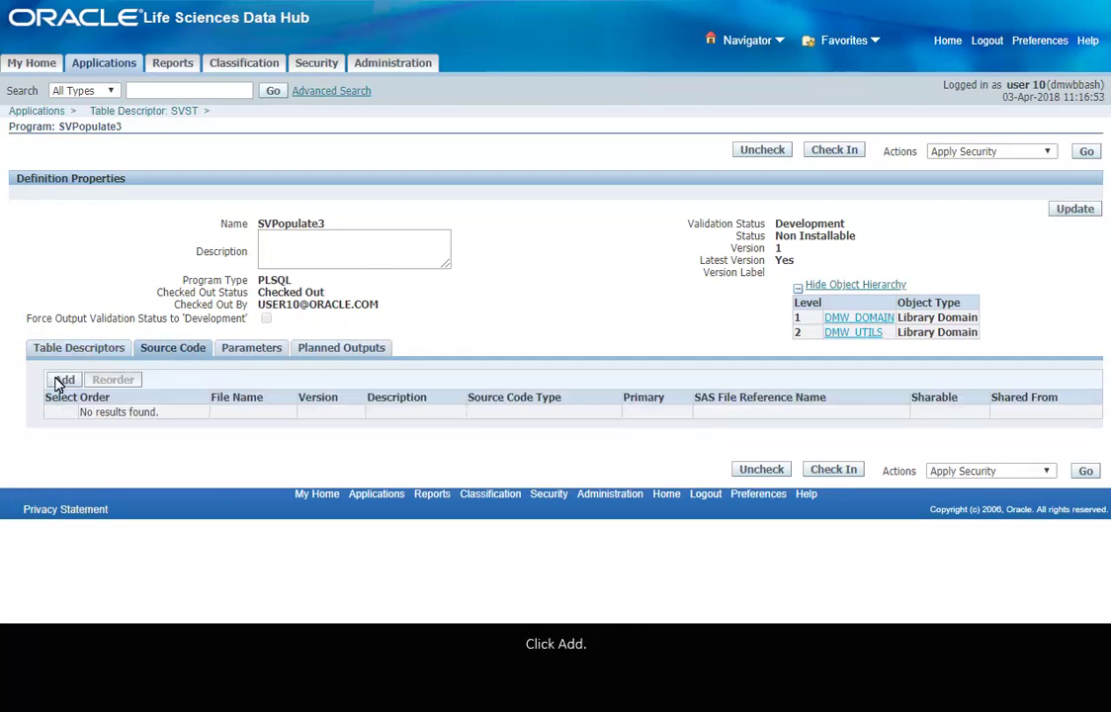
{"action": "left_click", "coordinate": [61, 381]}
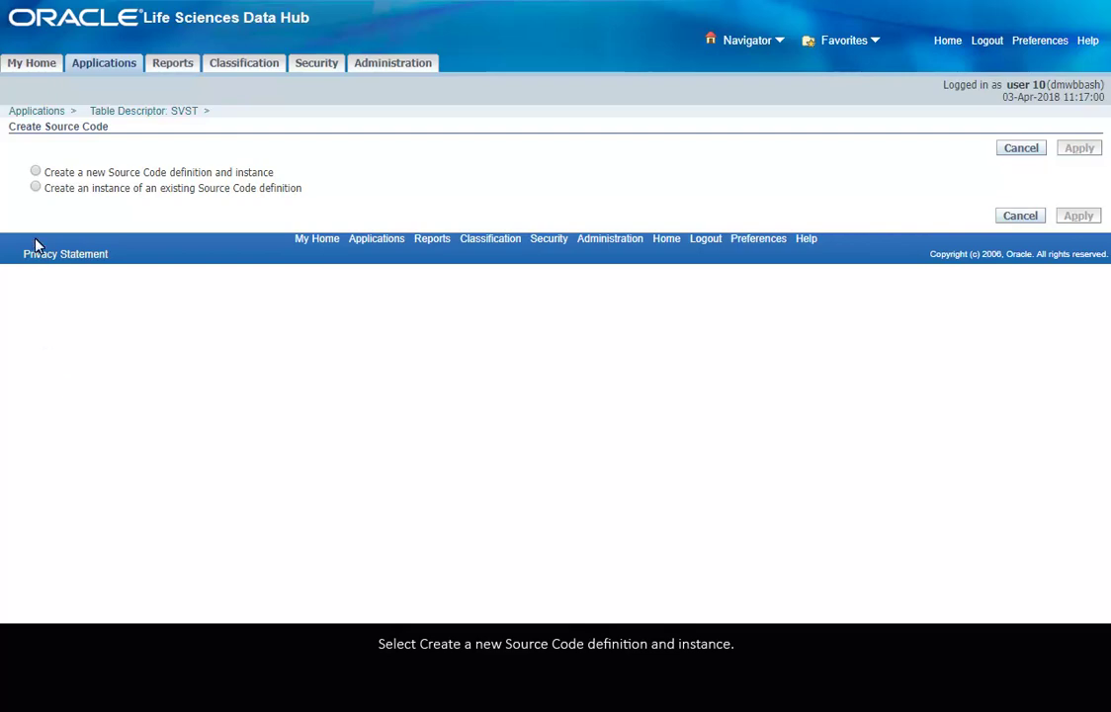
{"action": "left_click", "coordinate": [36, 173]}
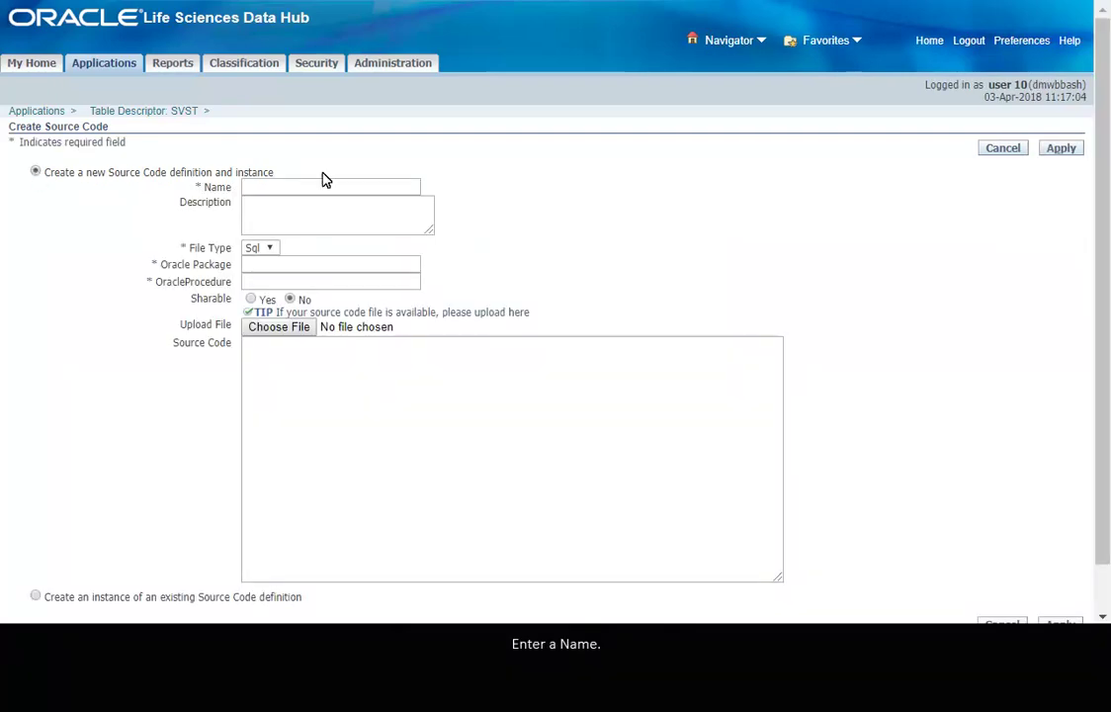
{"action": "left_click", "coordinate": [389, 189]}
{"action": "type", "text": "PopulateSV3"}
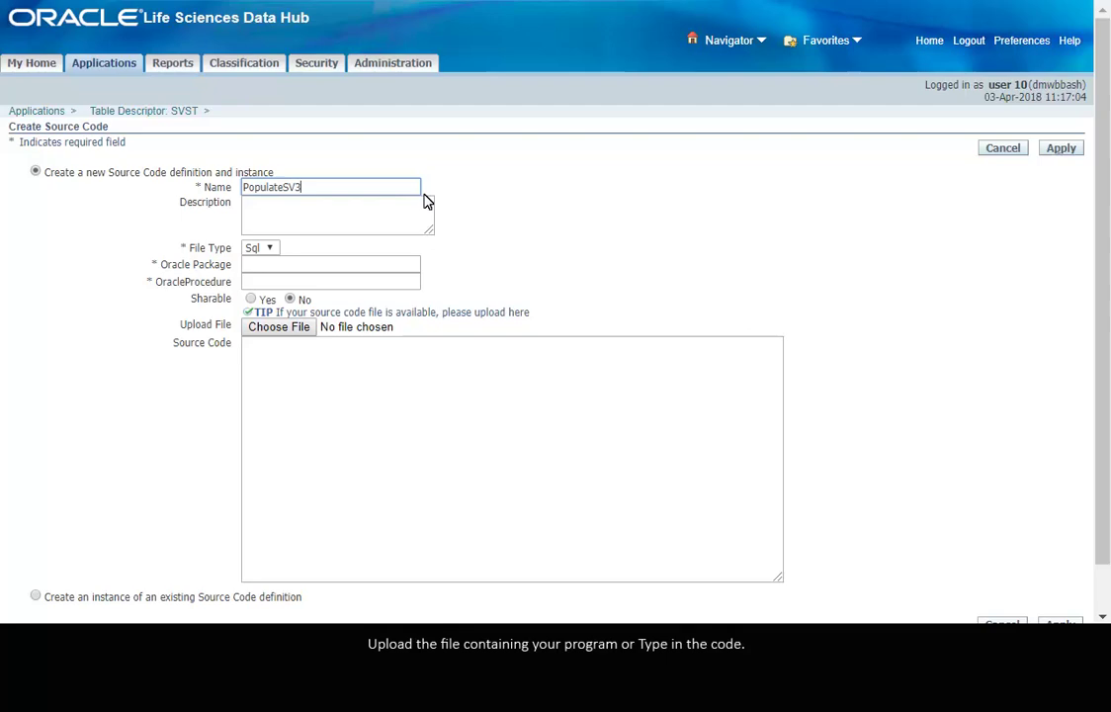
- Paste the PL/SQL code; set Oracle package PopulateSV and procedure populateSVRecords
{"action": "left_click", "coordinate": [472, 384]}
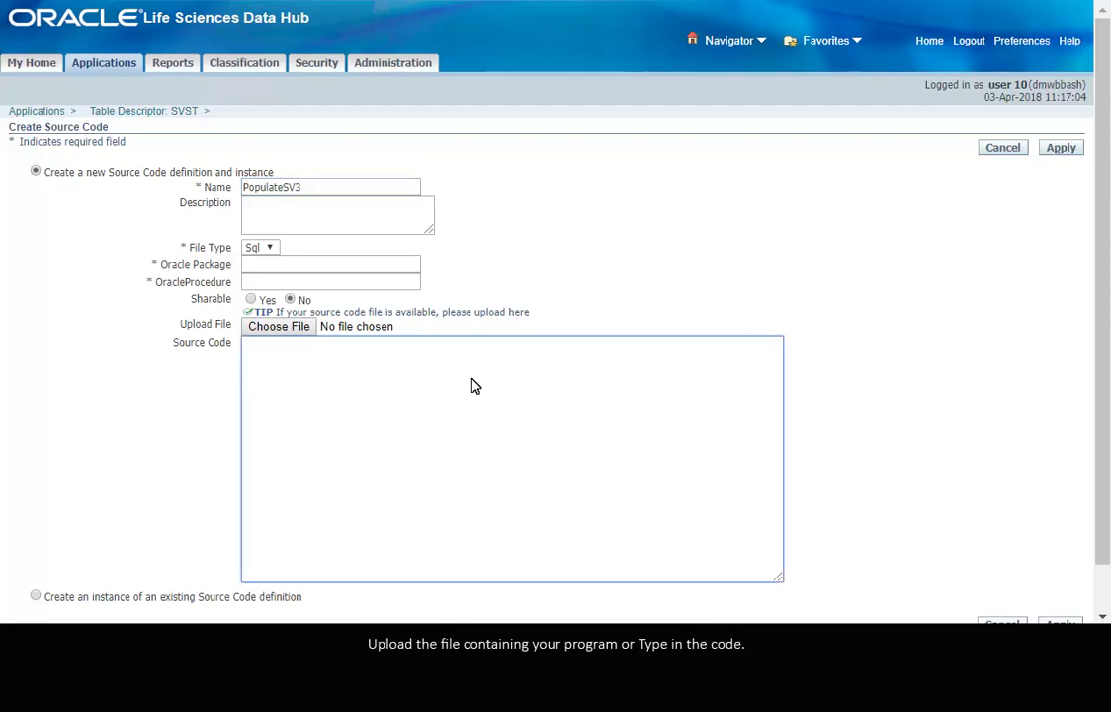
{"action": "key", "text": "ctrl+v"}
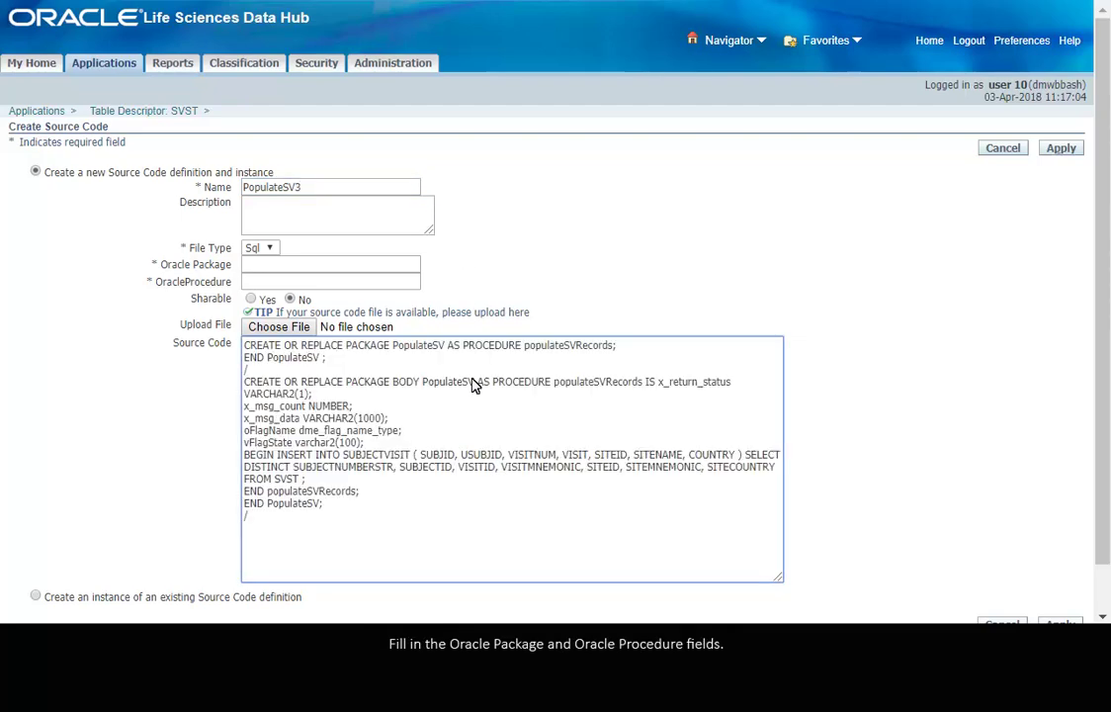
{"action": "double_click", "coordinate": [418, 346]}
{"action": "key", "text": "ctrl+c"}
{"action": "left_click", "coordinate": [293, 267]}
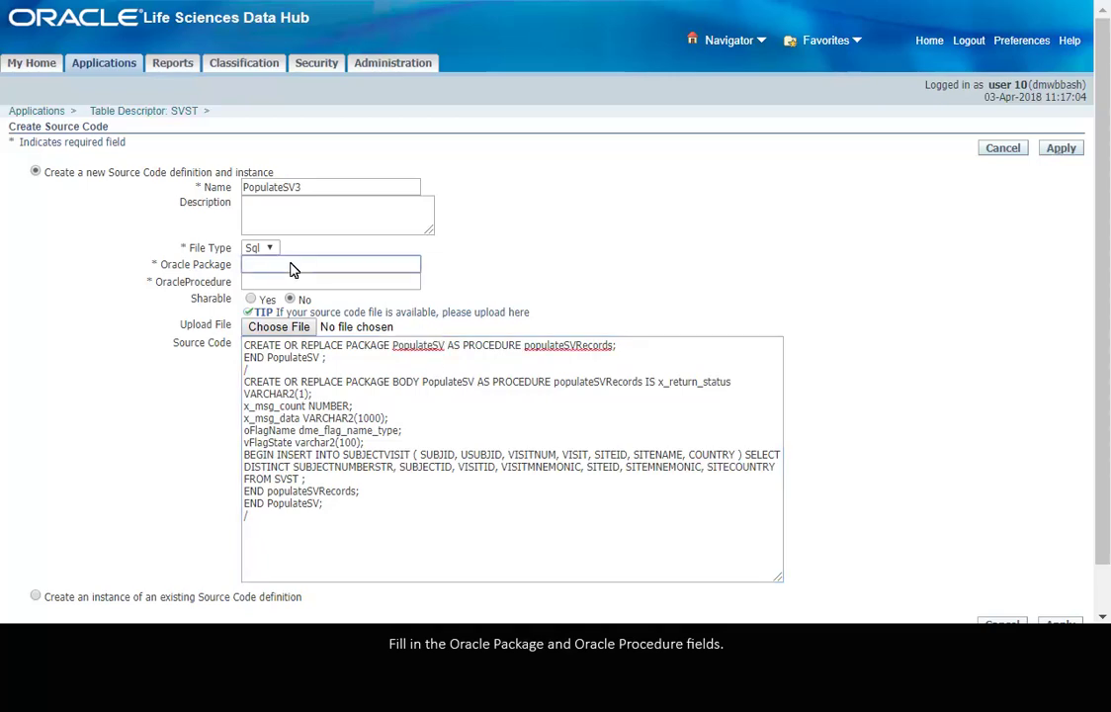
{"action": "key", "text": "ctrl+v"}
{"action": "double_click", "coordinate": [539, 346]}
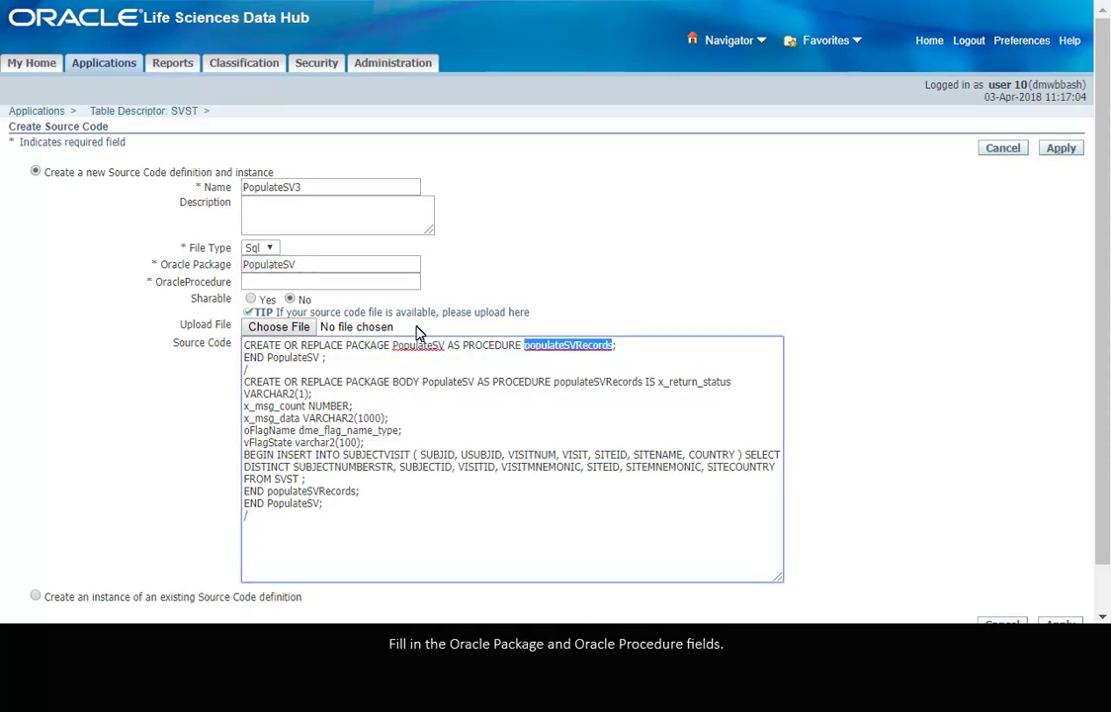
{"action": "left_click", "coordinate": [384, 284]}
{"action": "type", "text": "populateSVRecords"}
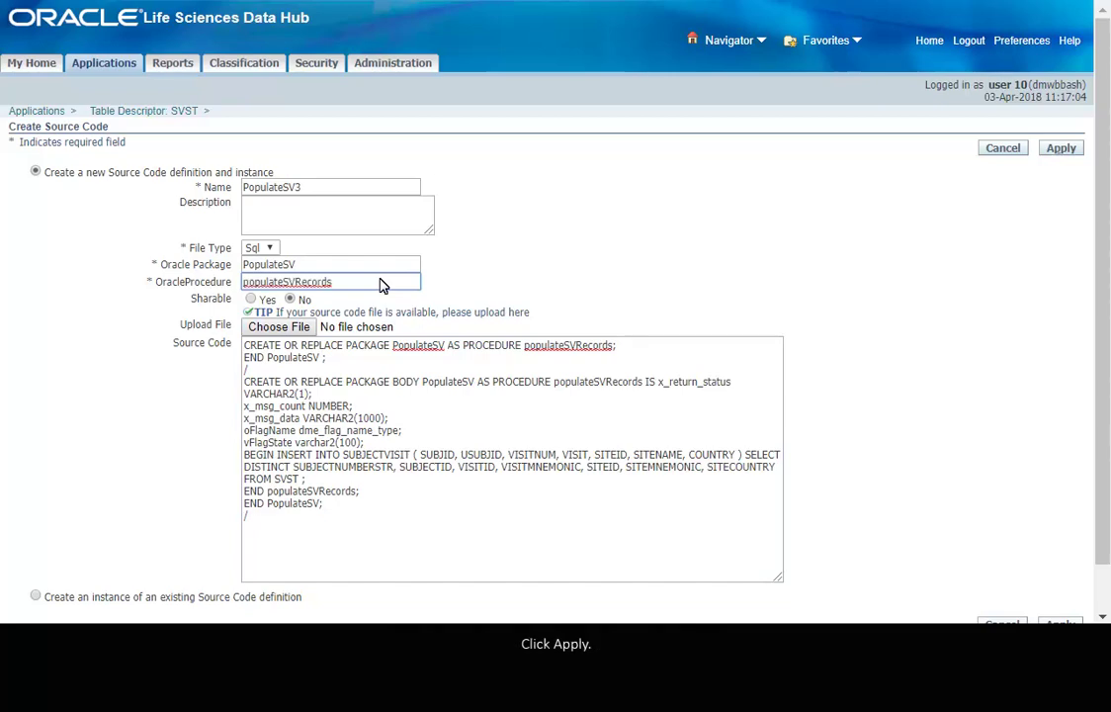
- Save the PopulateSV3 source code and check in SVPopulate3
{"action": "left_click", "coordinate": [1061, 148]}
{"action": "left_click", "coordinate": [1056, 202]}
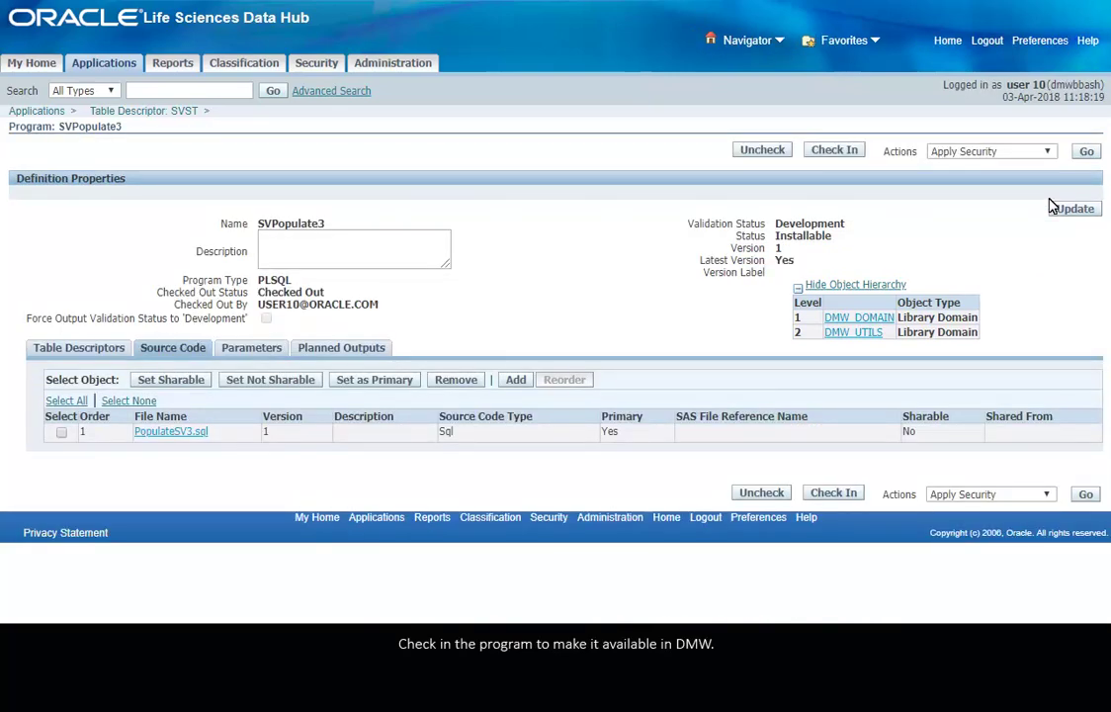
{"action": "left_click", "coordinate": [813, 152]}
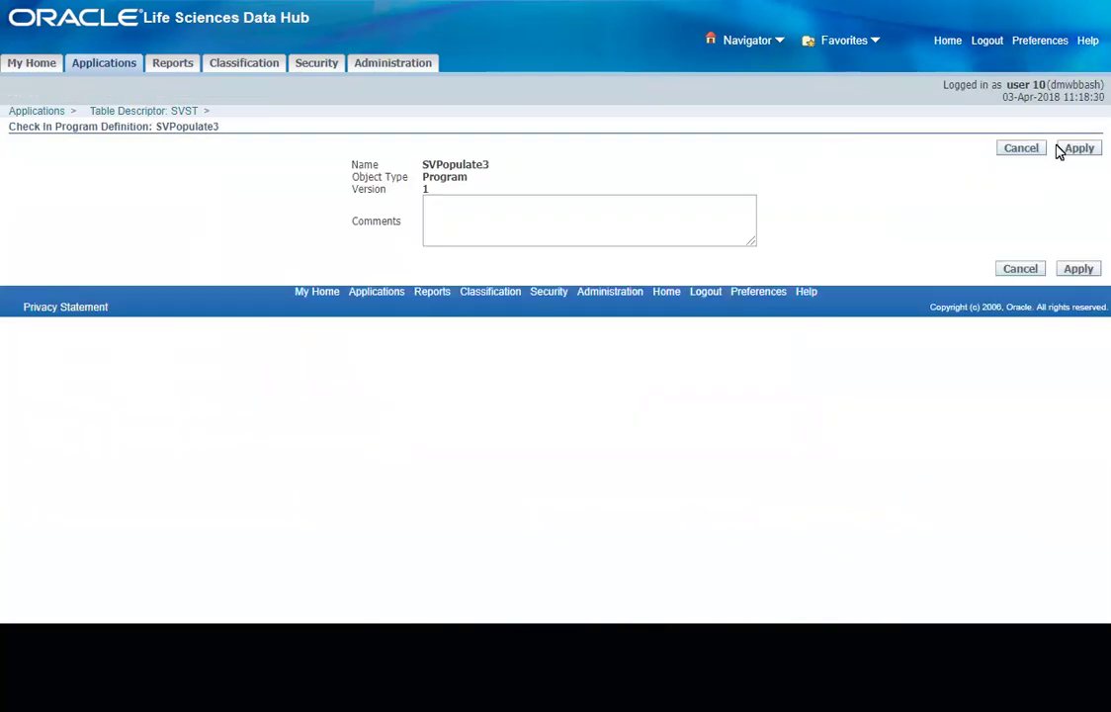
{"action": "left_click", "coordinate": [1079, 149]}
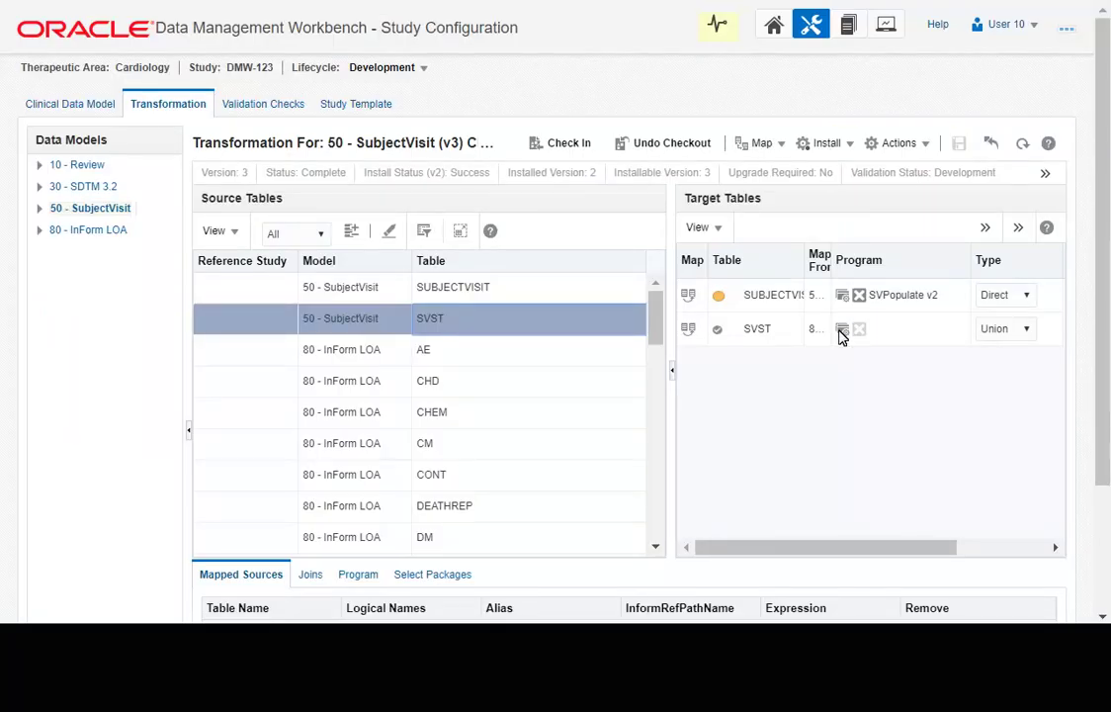
- Filter the SVST target's program list by %Populate% to find SVPopulate3
{"action": "left_click", "coordinate": [842, 330]}
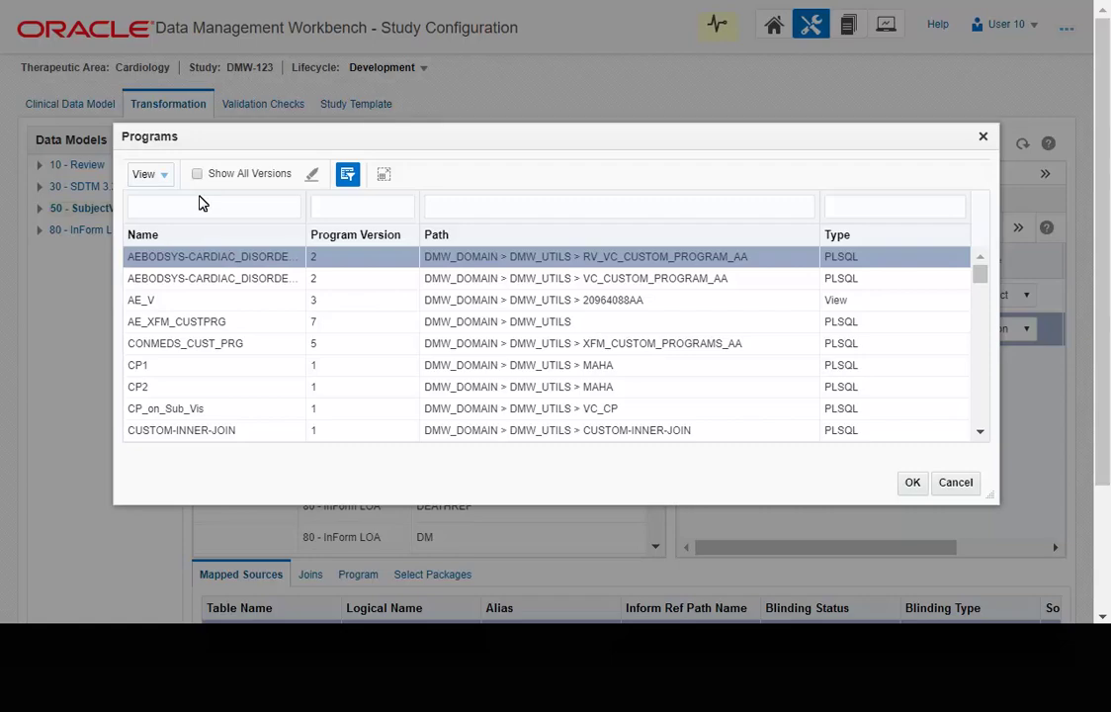
{"action": "left_click", "coordinate": [199, 205]}
{"action": "type", "text": "%Populate%"}
{"action": "key", "text": "Return"}
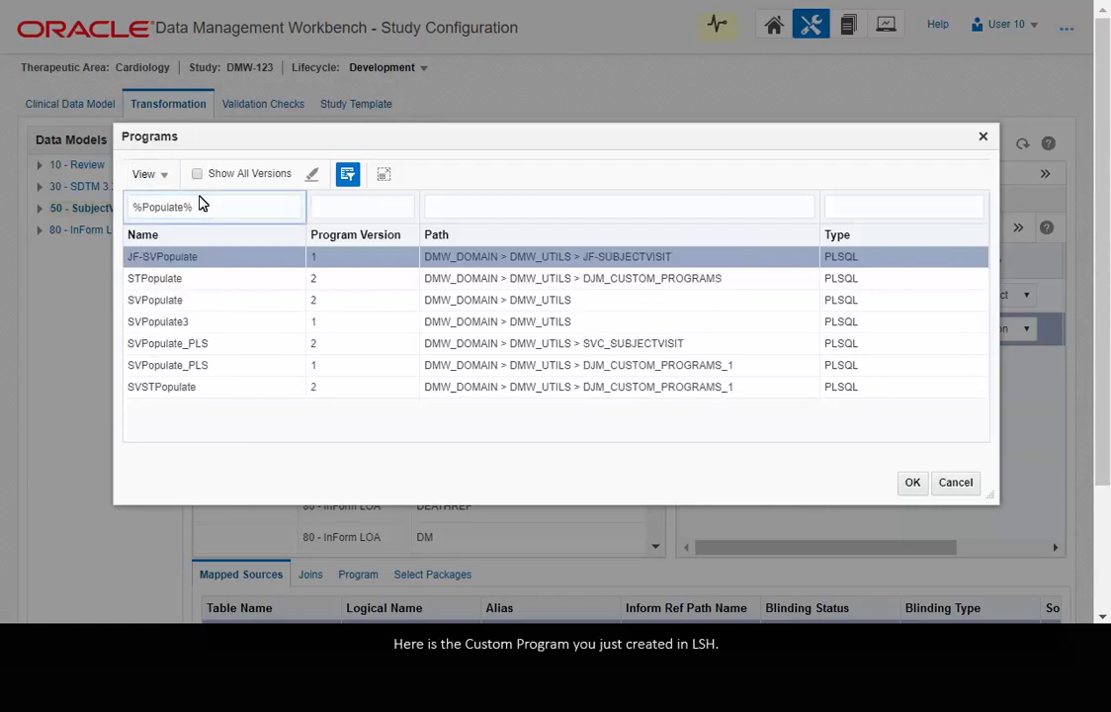